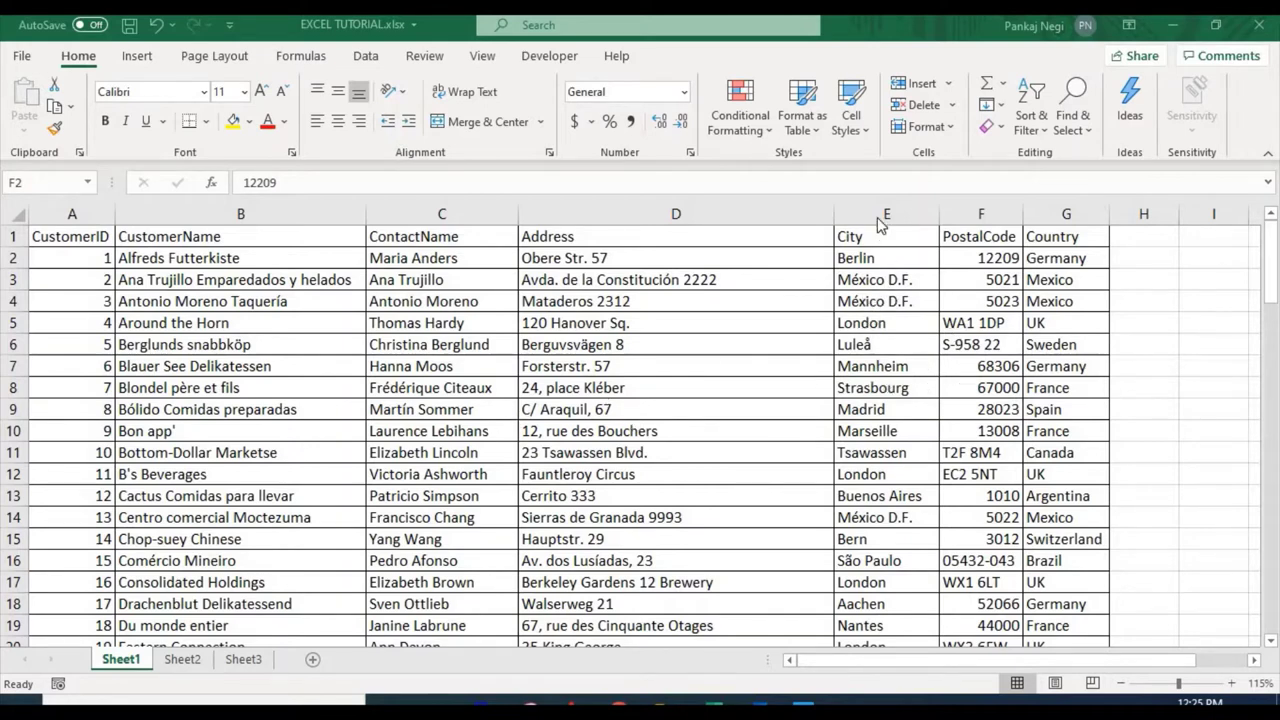
- Highlight duplicate values in City column E with Light Red Fill and Dark Red Text
left_click(882, 322)
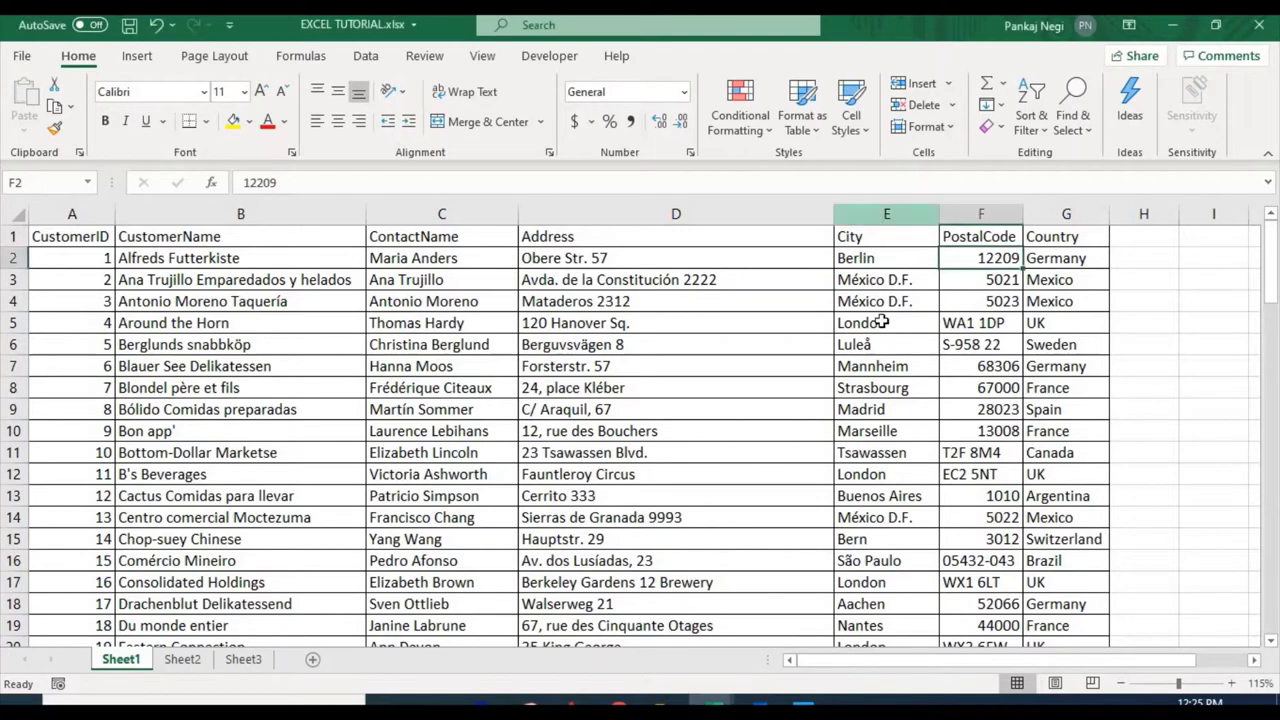
left_click(885, 214)
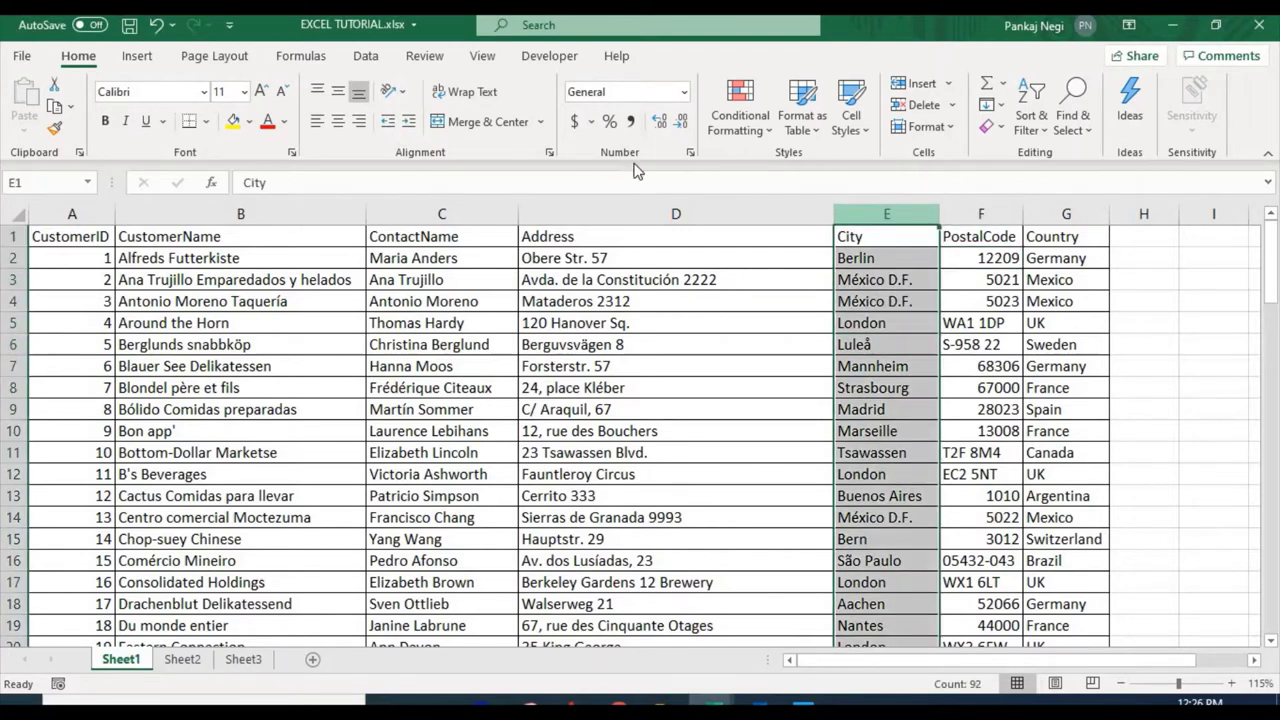
left_click(742, 118)
mouse_move(812, 167)
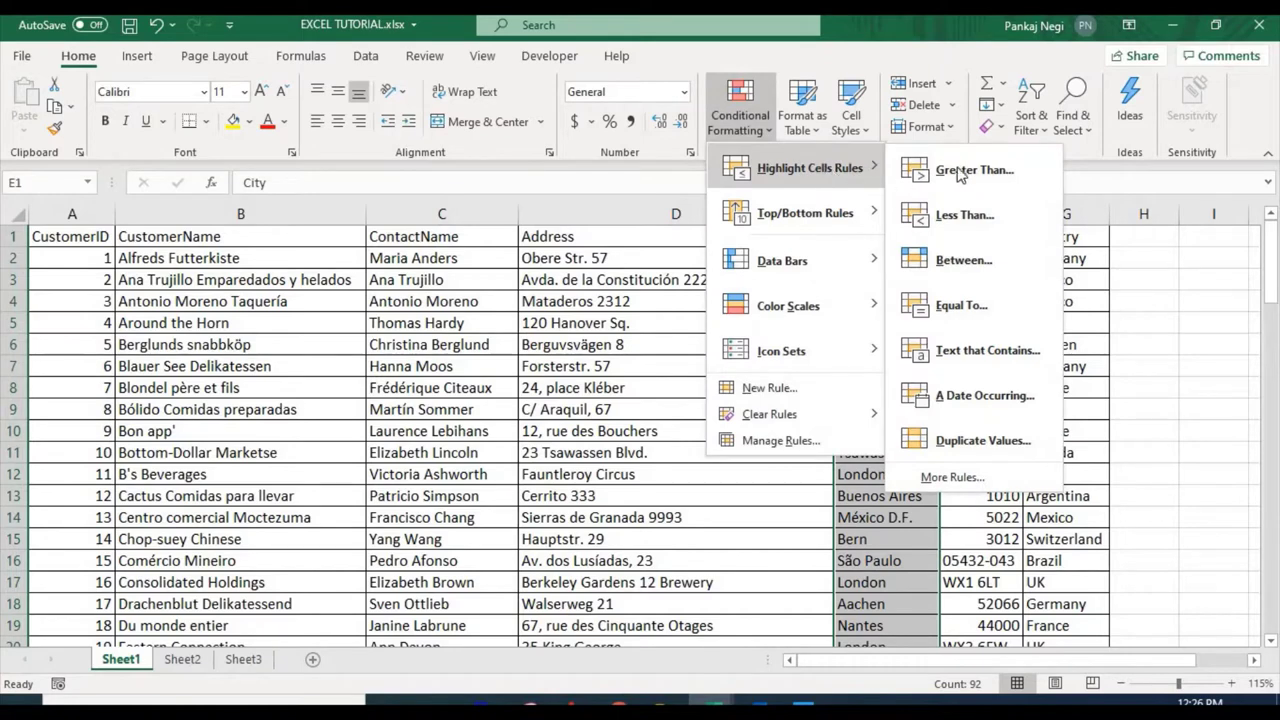
left_click(983, 440)
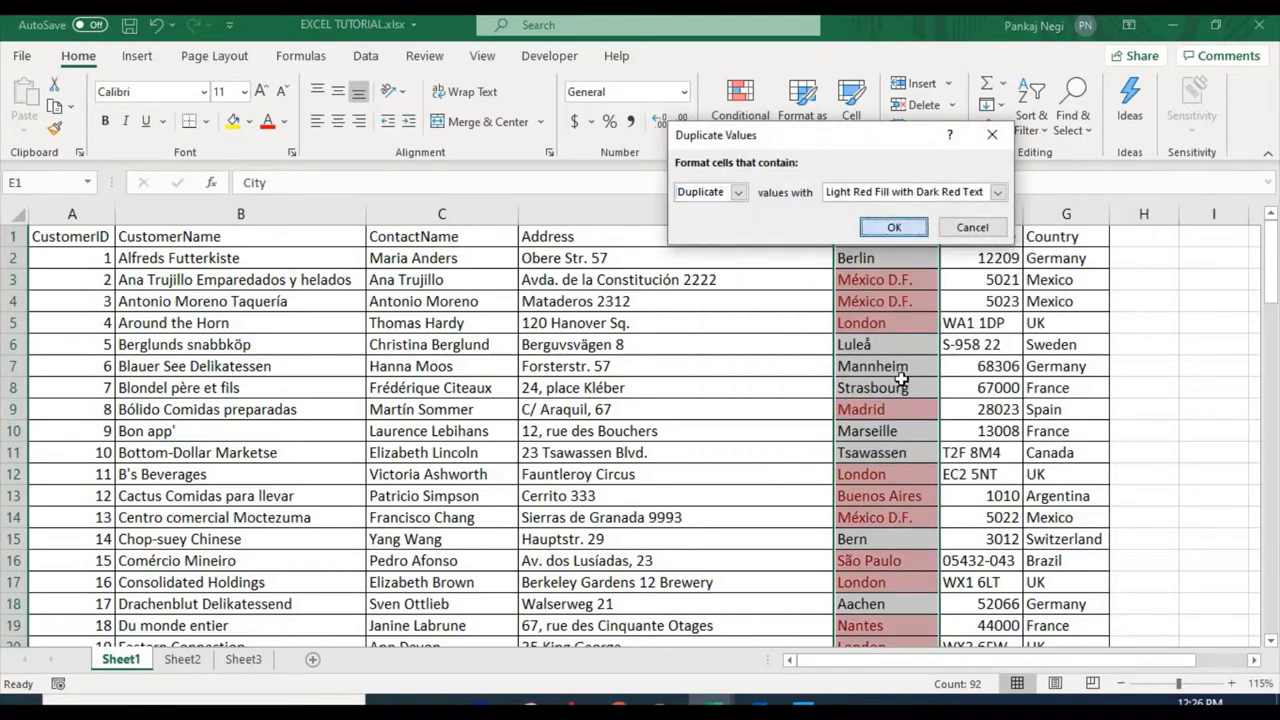
key("Return")
- Scroll through the City column to review the highlighted duplicate cities
left_click_drag(872, 288, 874, 325)
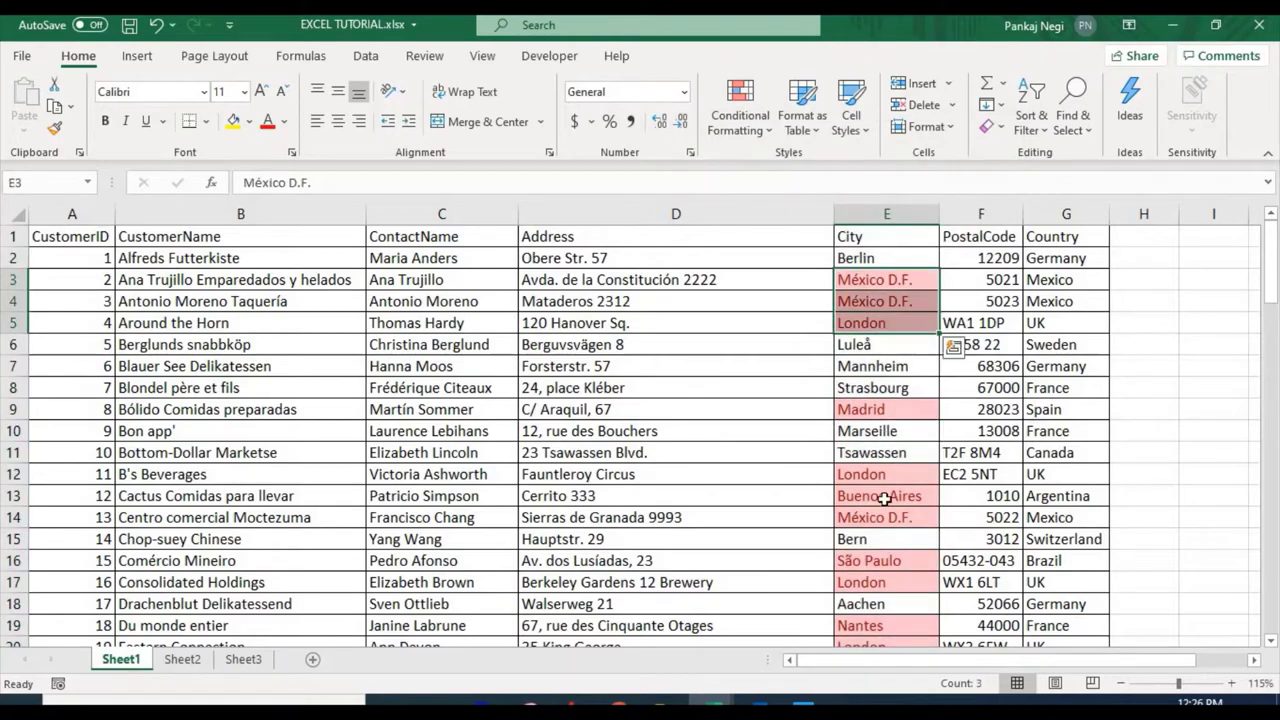
left_click_drag(885, 496, 882, 540)
scroll(880, 412, "down", 8)
scroll(880, 412, "down", 5)
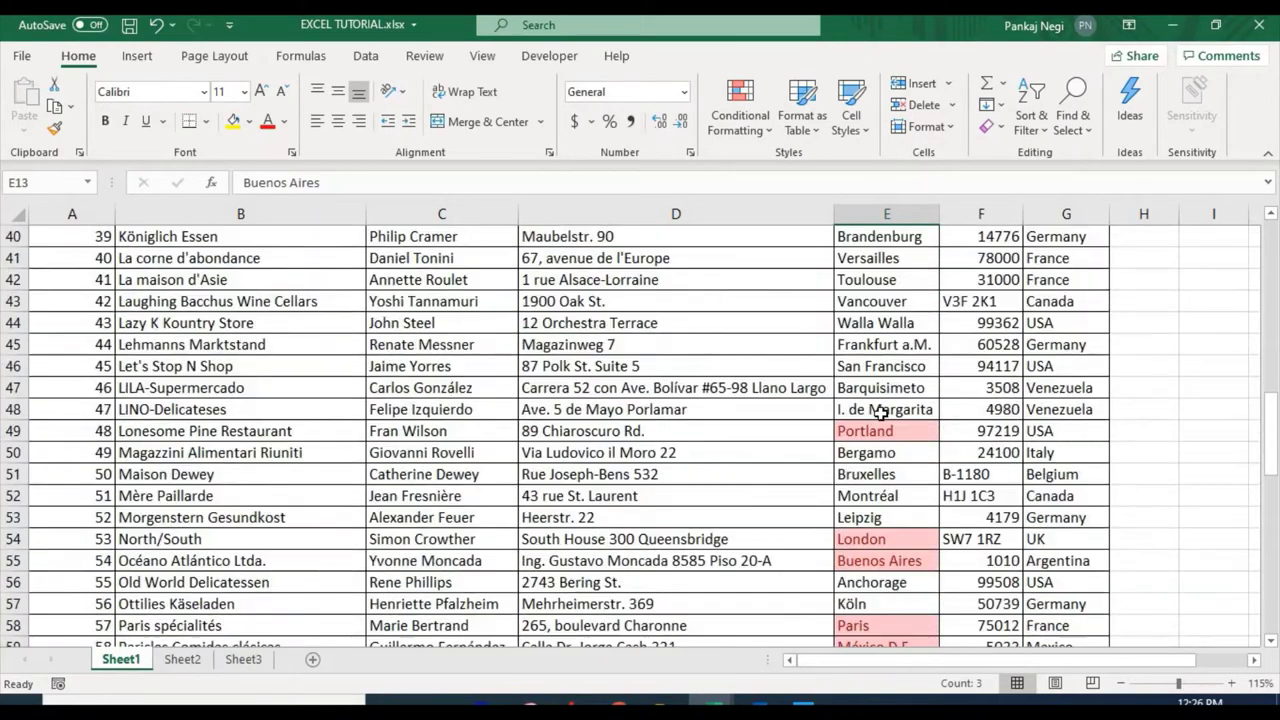
scroll(880, 412, "down", 3)
scroll(882, 416, "down", 6)
scroll(886, 424, "down", 7)
scroll(890, 429, "up", 6)
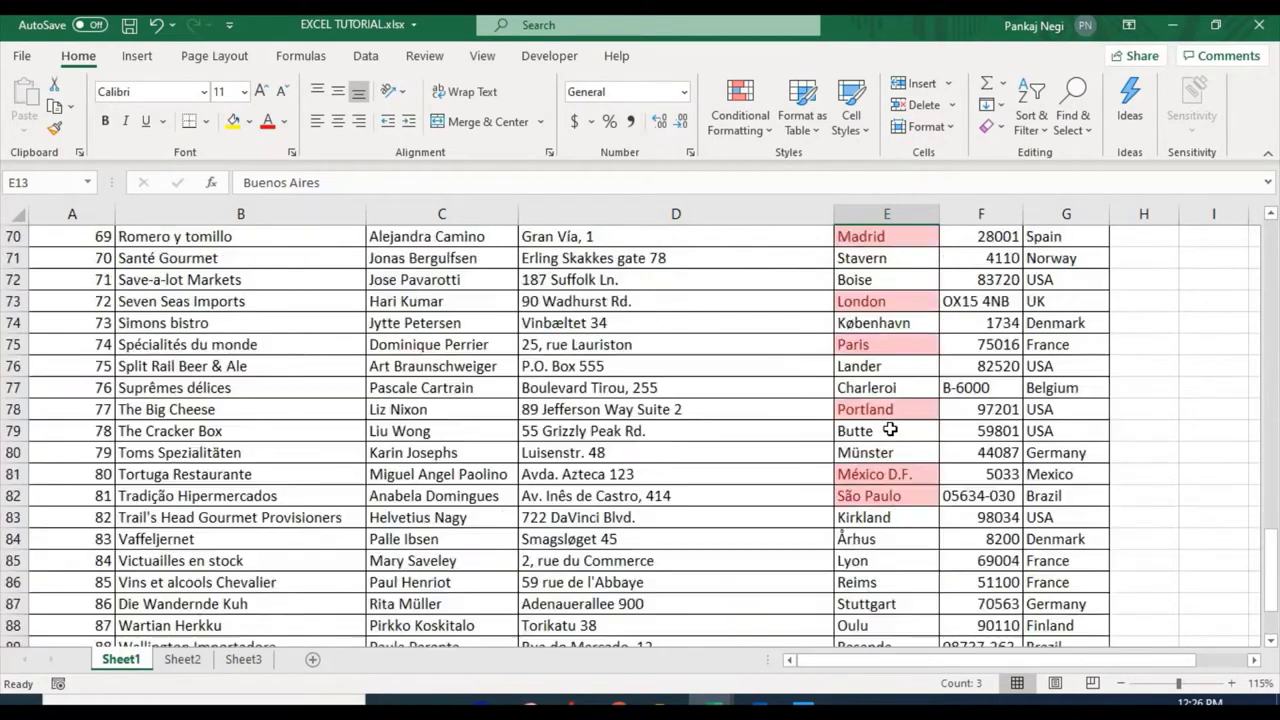
scroll(890, 429, "up", 11)
scroll(898, 410, "up", 10)
scroll(900, 366, "up", 2)
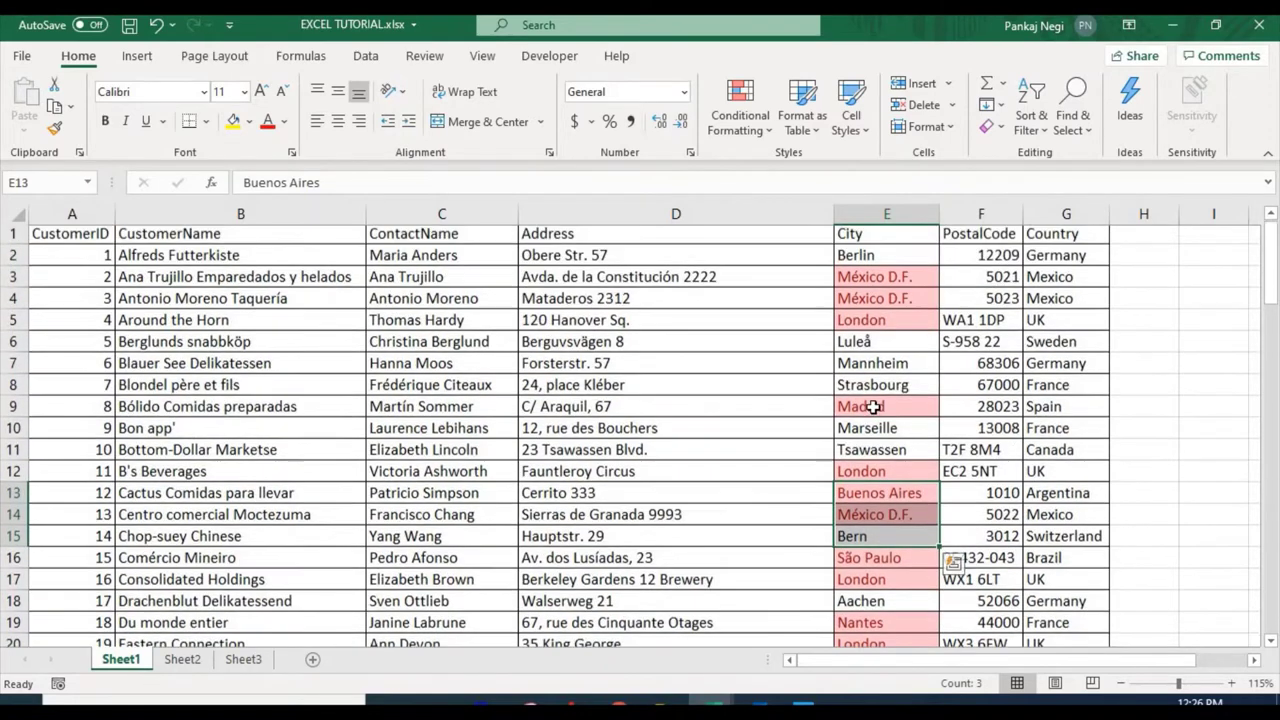
- Turn on header filters and sort the customer table by City A to Z
left_click(880, 409)
key("ctrl+shift+l")
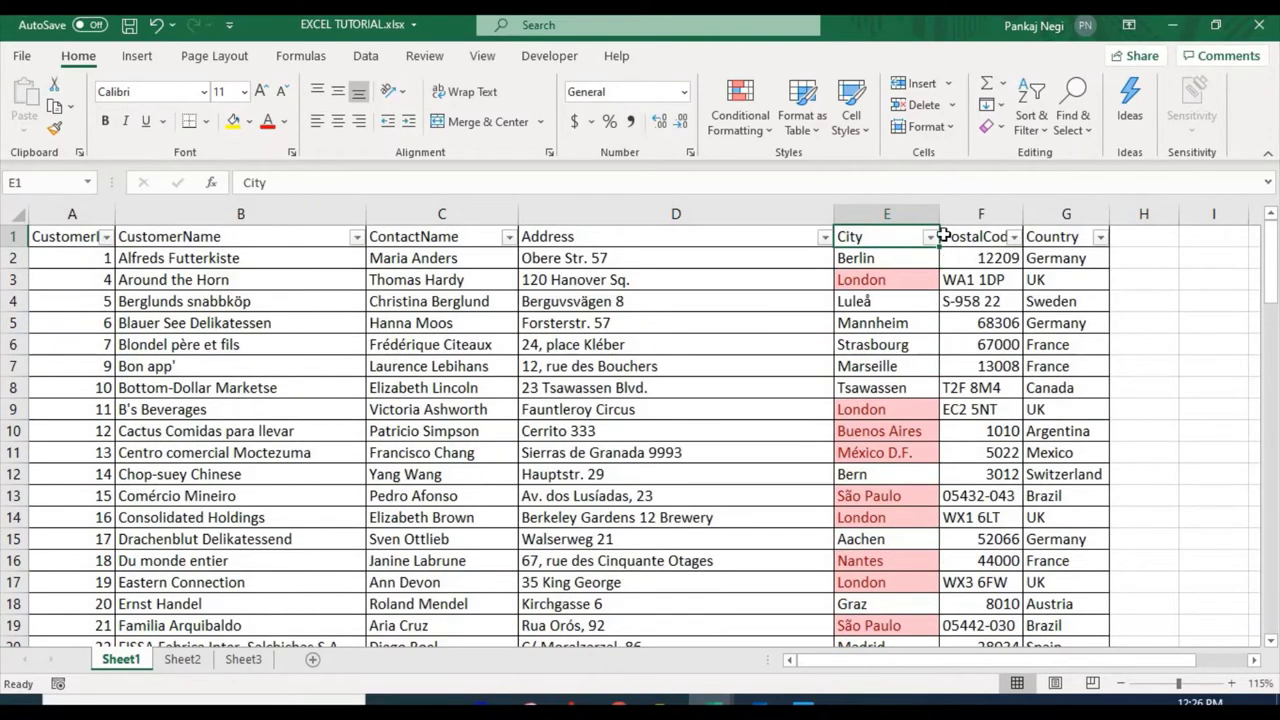
left_click(930, 236)
left_click(860, 258)
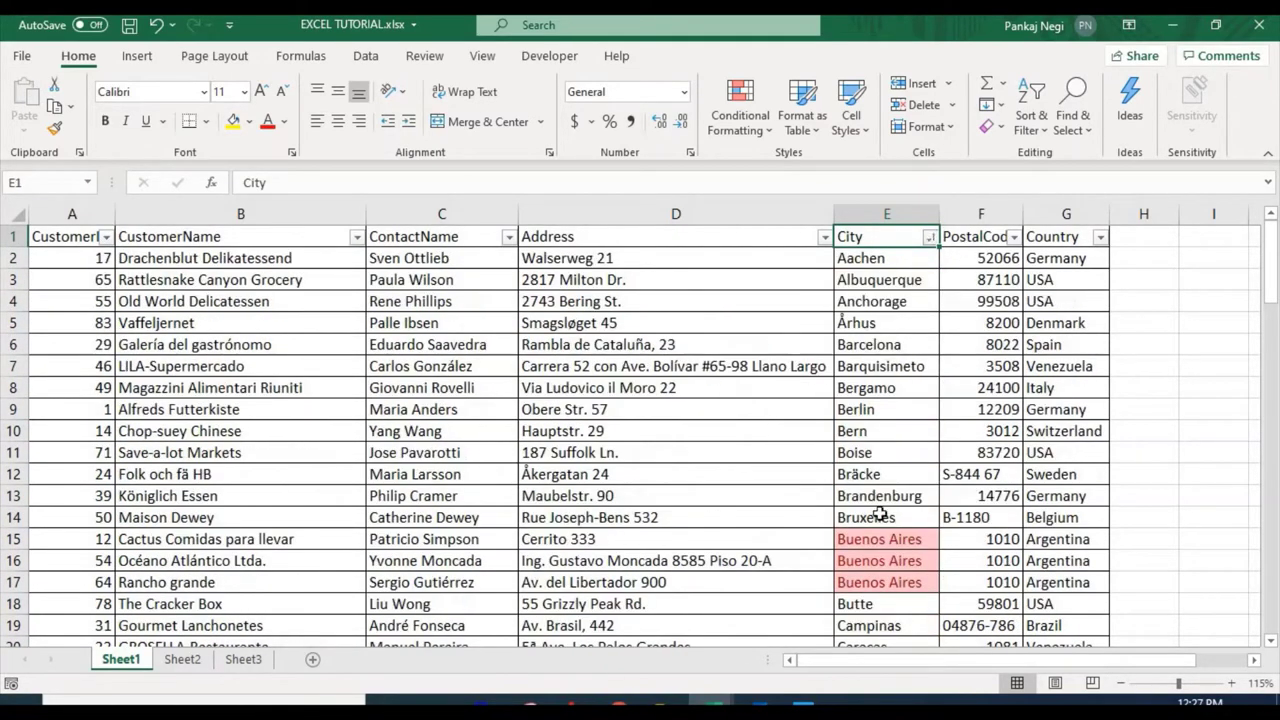
scroll(866, 468, "down", 1)
- Delete the two repeated Buenos Aires rows, keeping one
left_click_drag(866, 468, 900, 520)
key("Down")
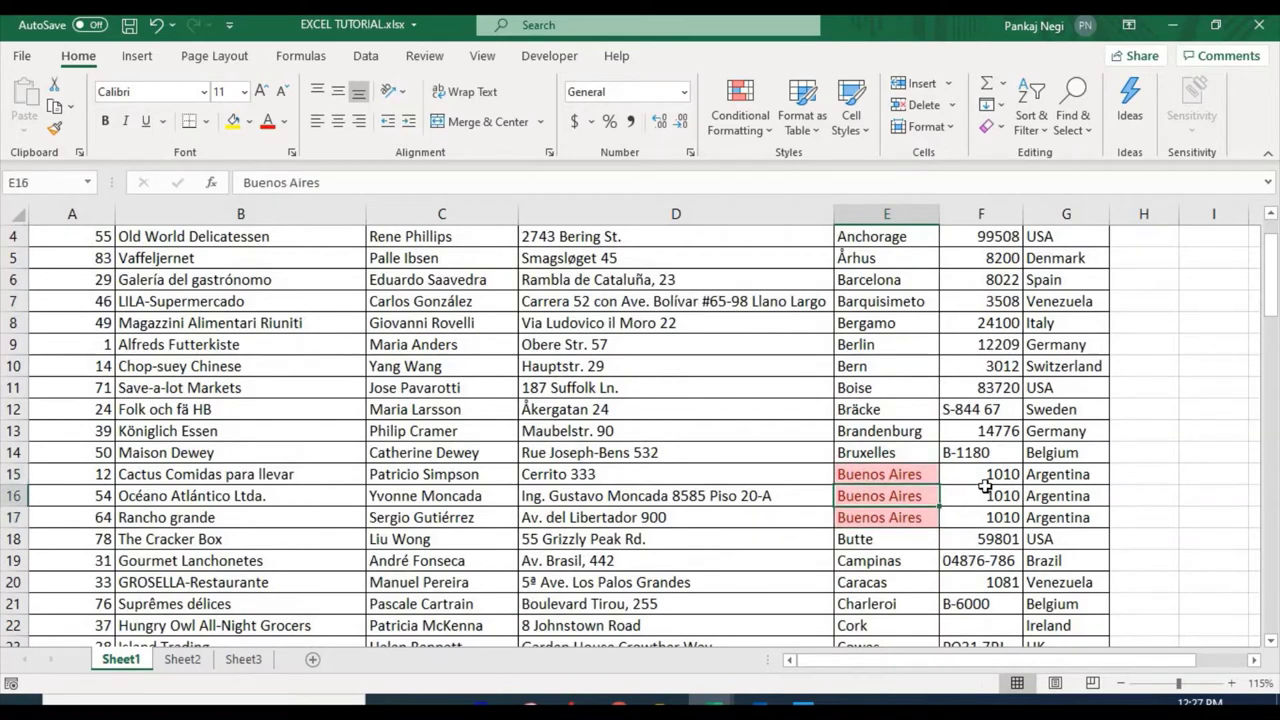
key("shift+Down")
key("shift+space")
key("ctrl+minus")
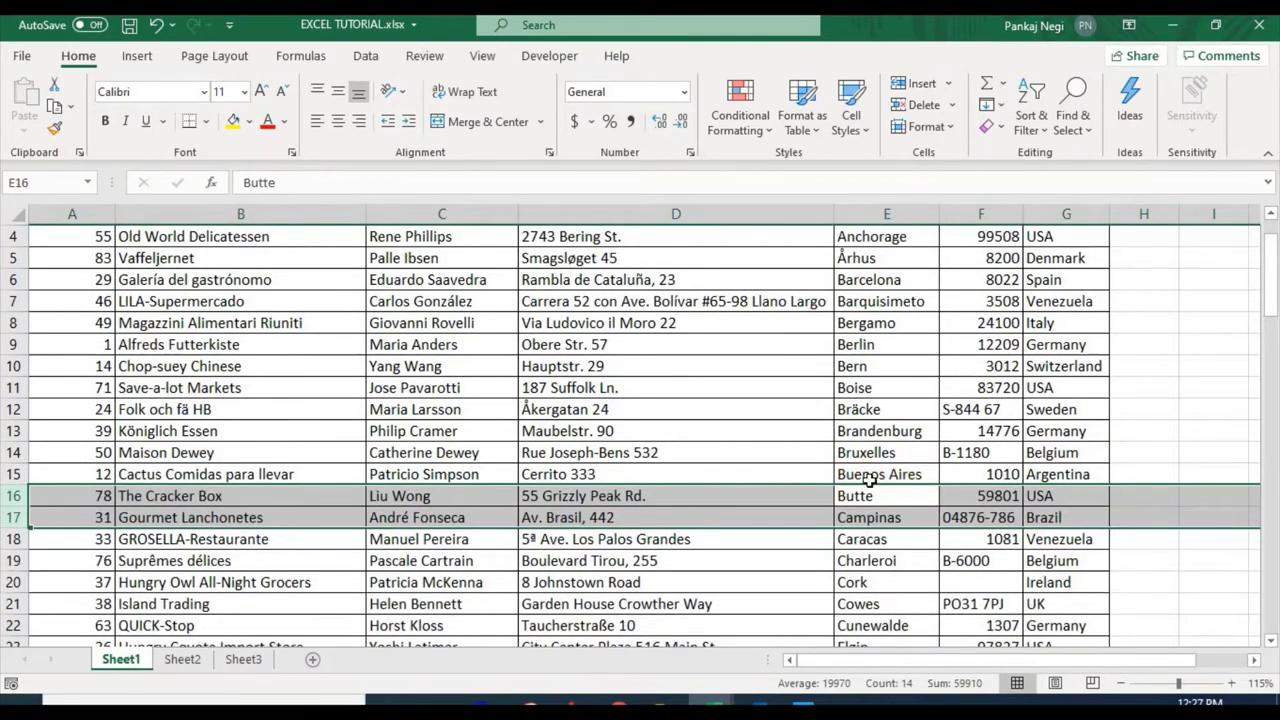
left_click(912, 474)
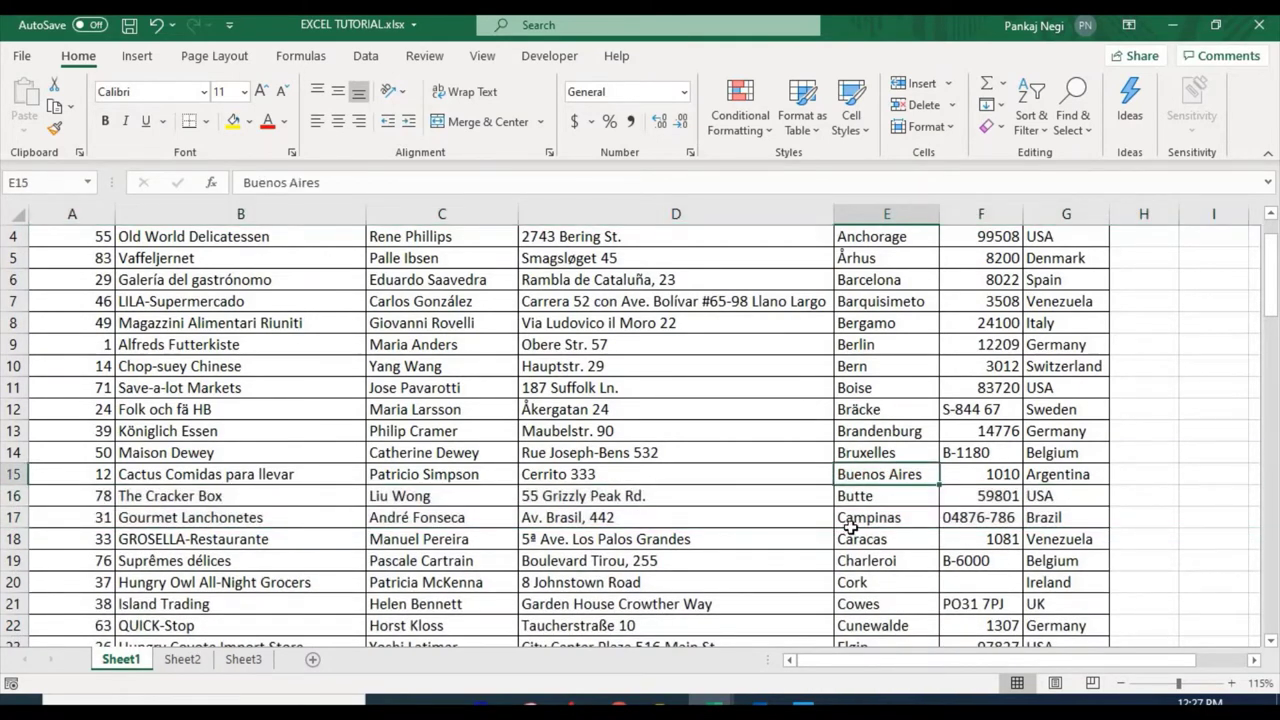
- Delete the repeated London rows
scroll(855, 530, "down", 4)
scroll(862, 500, "down", 8)
scroll(870, 378, "up", 3)
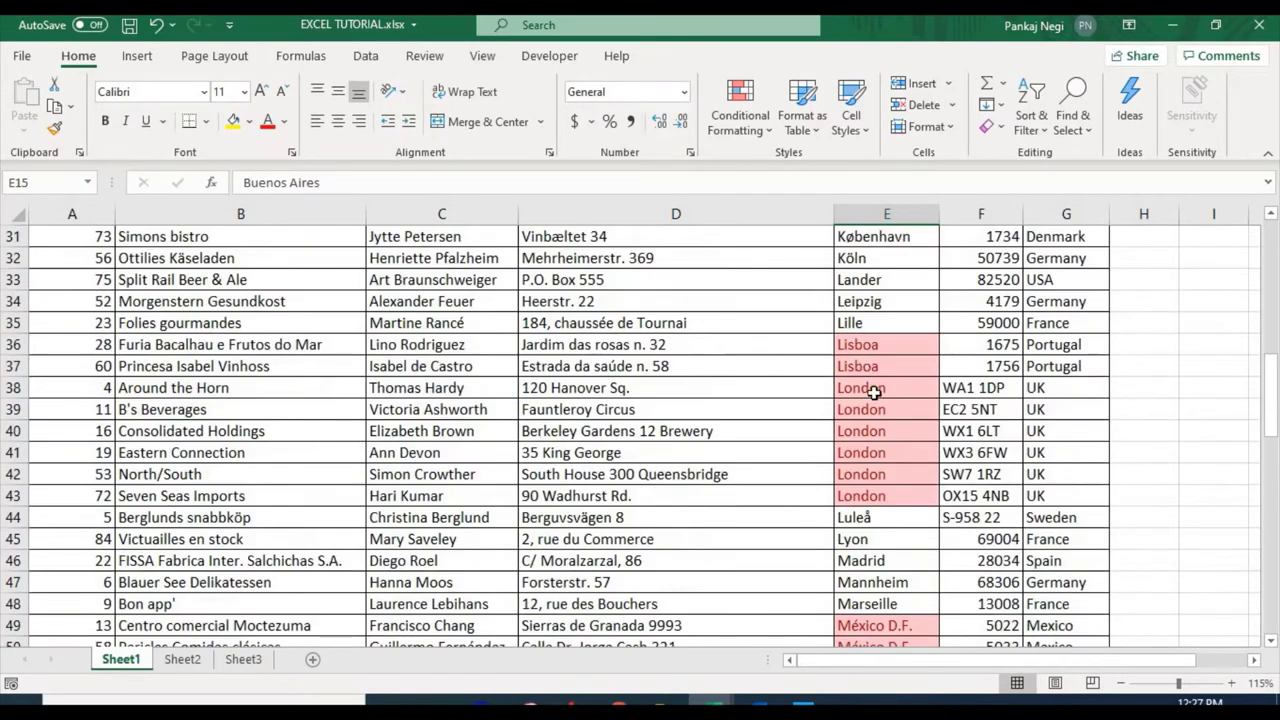
left_click_drag(870, 412, 878, 492)
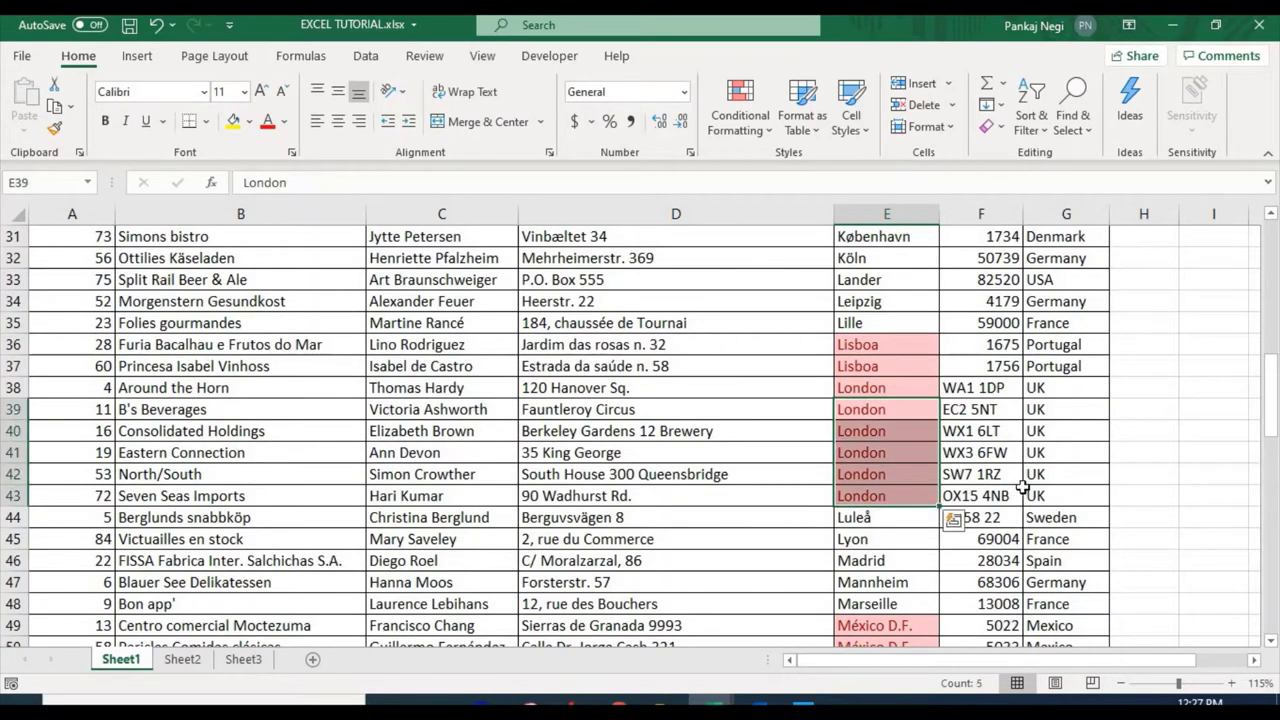
key("shift+space")
key("ctrl+minus")
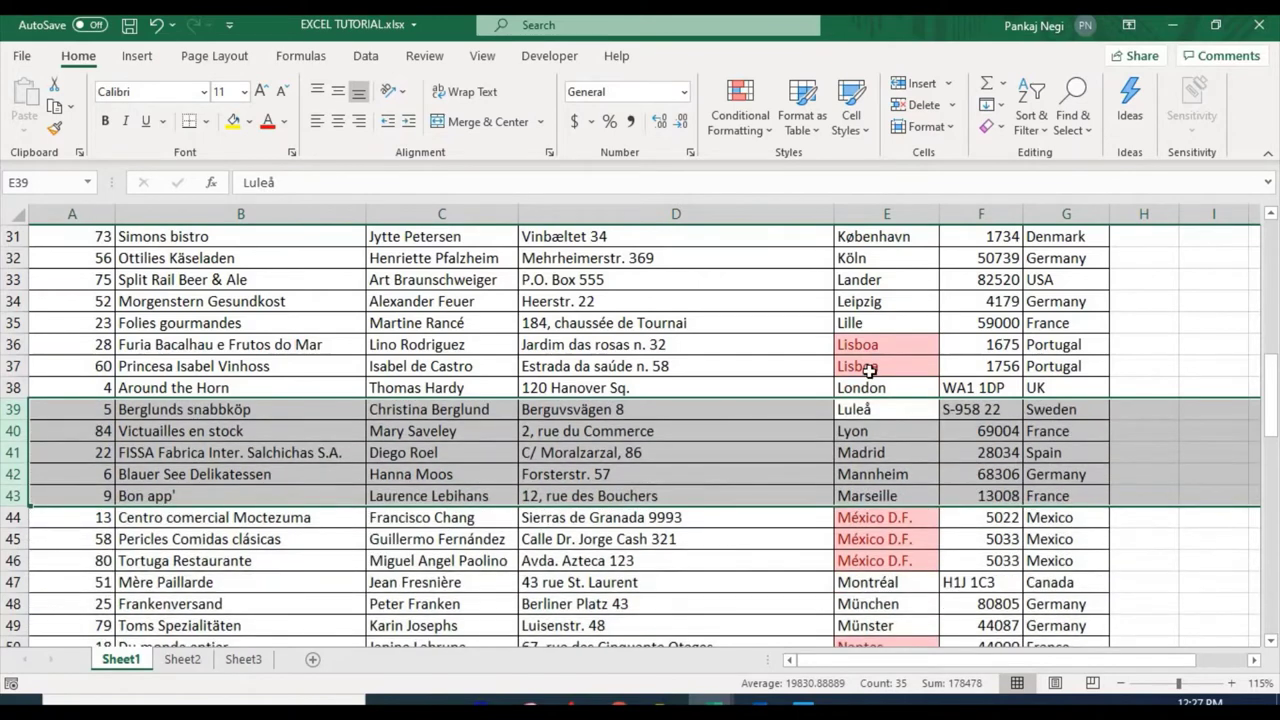
- Delete the repeated Lisboa and México D.F. rows, then undo the sort and deletions
left_click(870, 370)
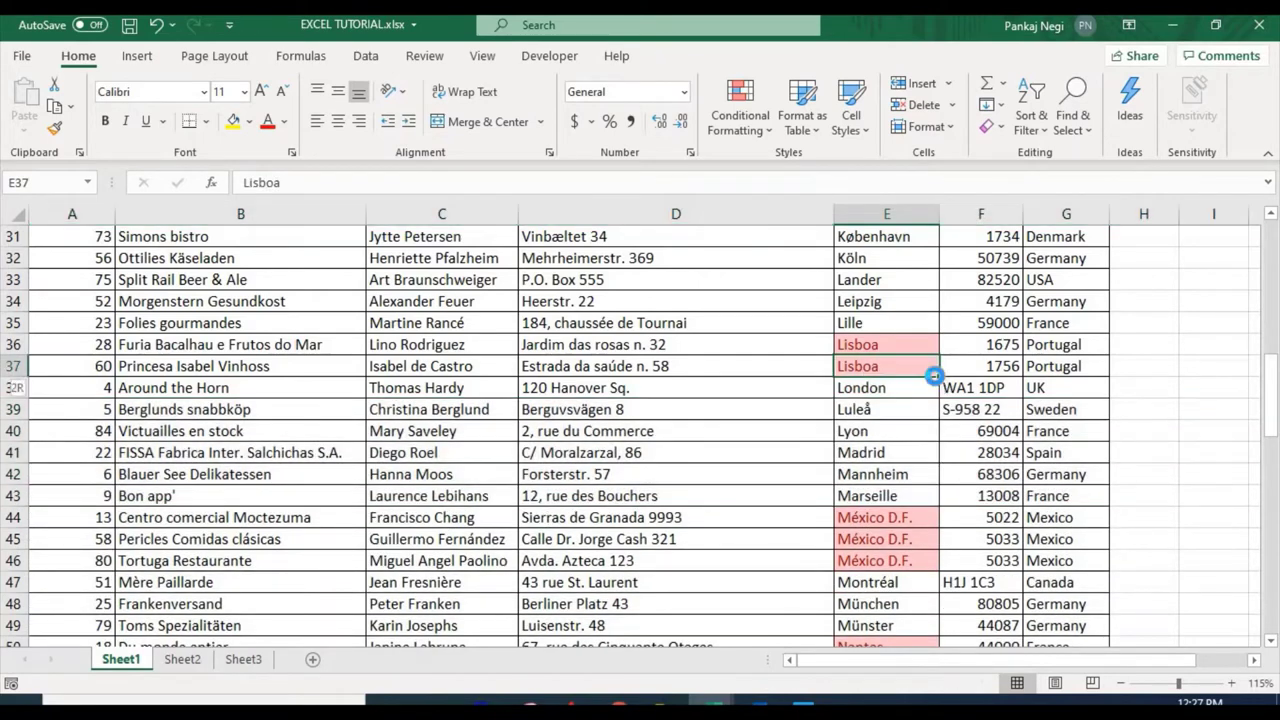
key("shift+space")
key("ctrl+minus")
scroll(900, 437, "down", 1)
left_click_drag(900, 452, 900, 472)
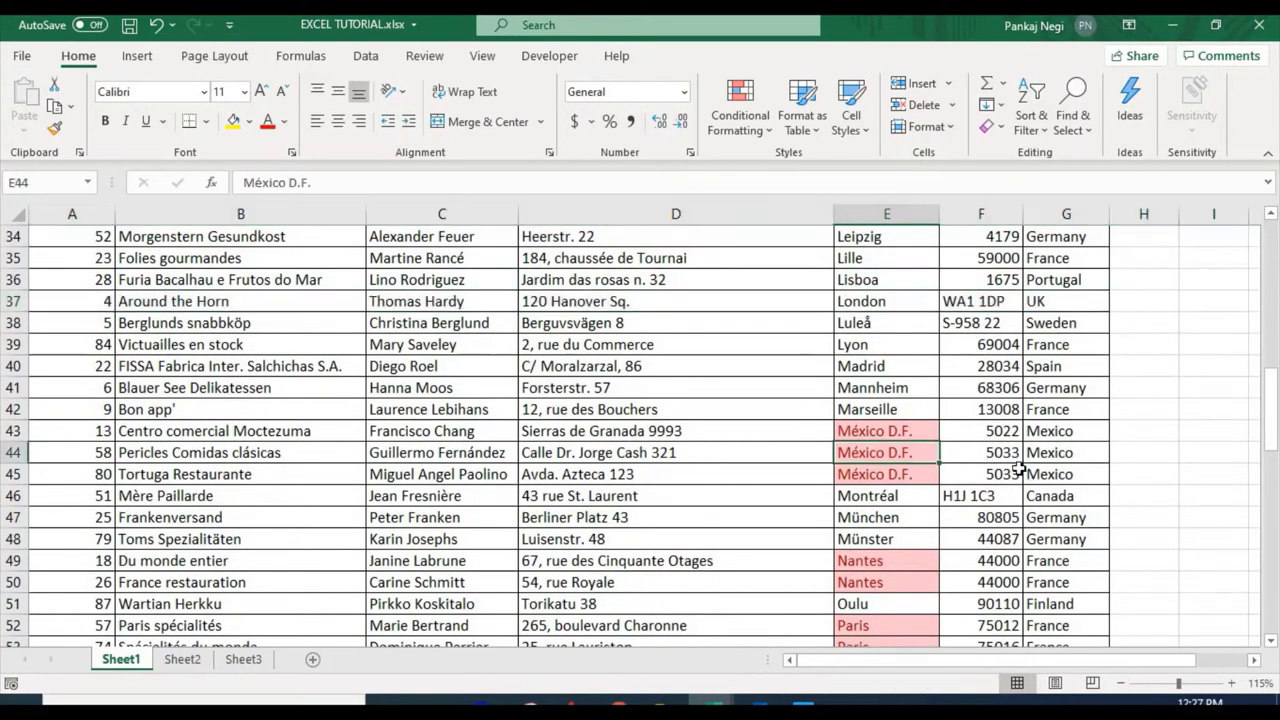
key("shift+space")
key("ctrl+minus")
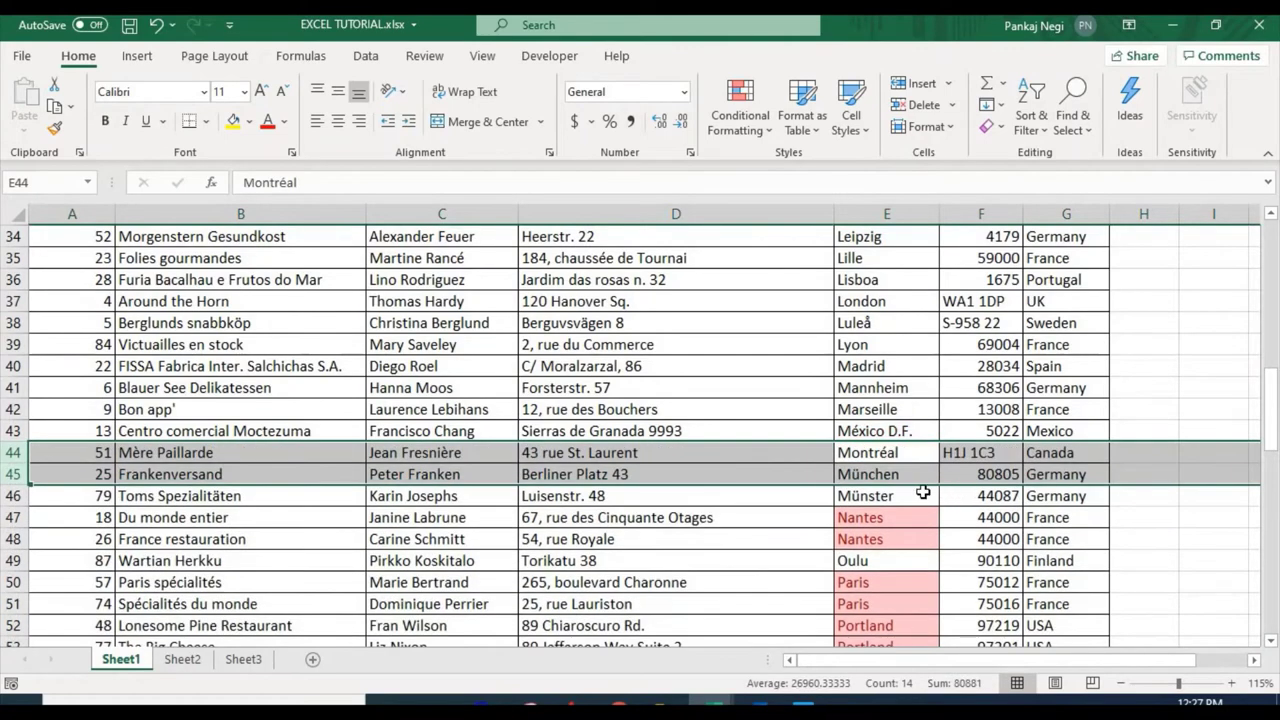
key("ctrl+z")
key("ctrl+z")
key("ctrl+z")
key("ctrl+z")
key("ctrl+z")
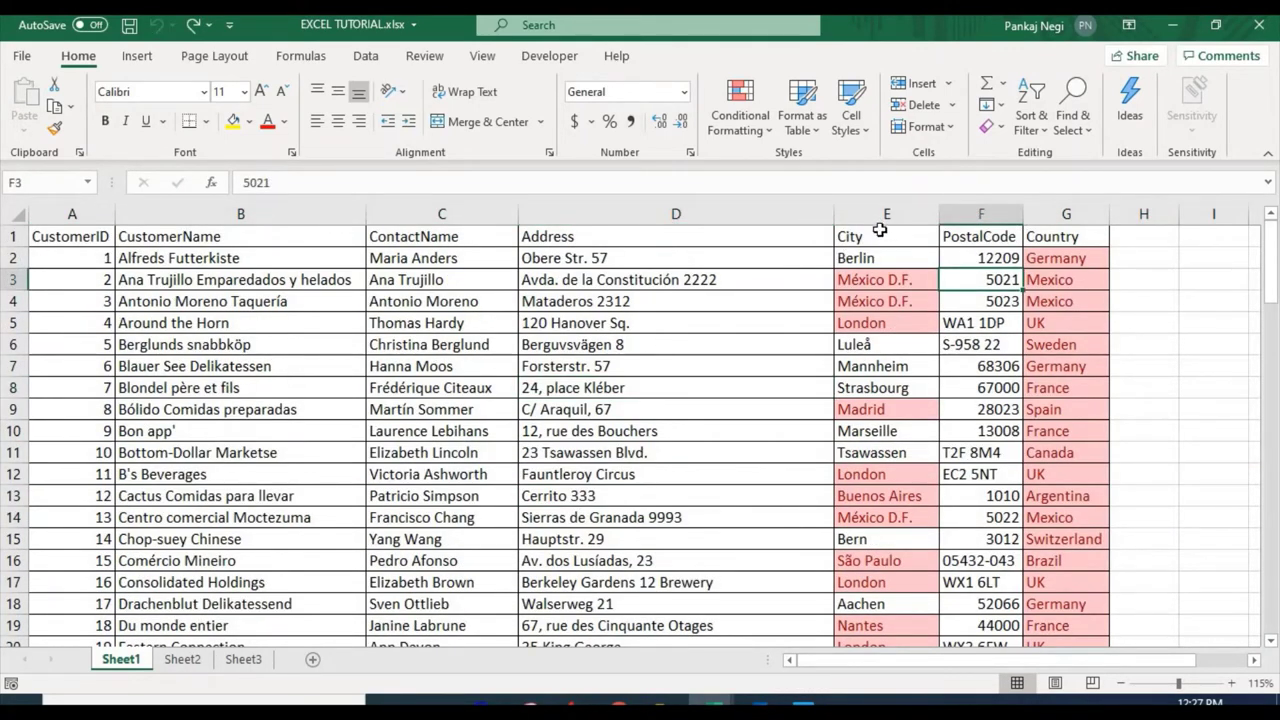
- Select the entire customer table and open Data > Remove Duplicates
left_click(765, 244)
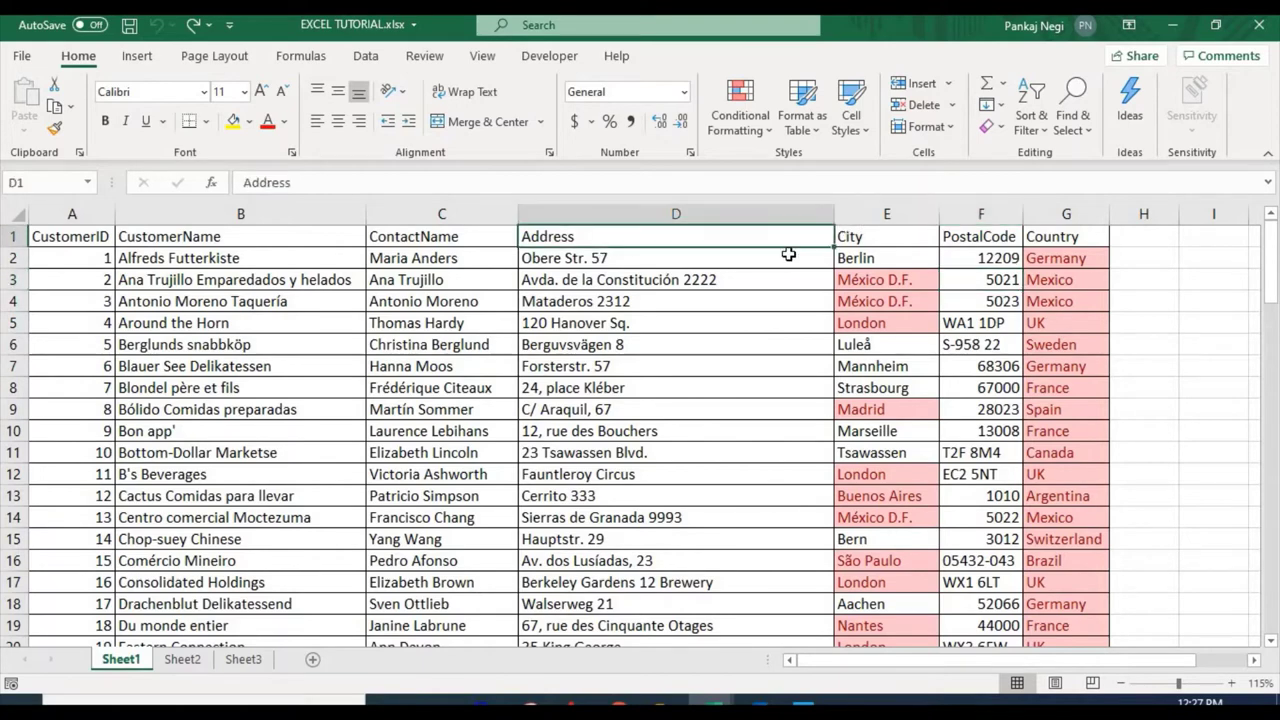
key("ctrl+a")
scroll(734, 330, "down", 10)
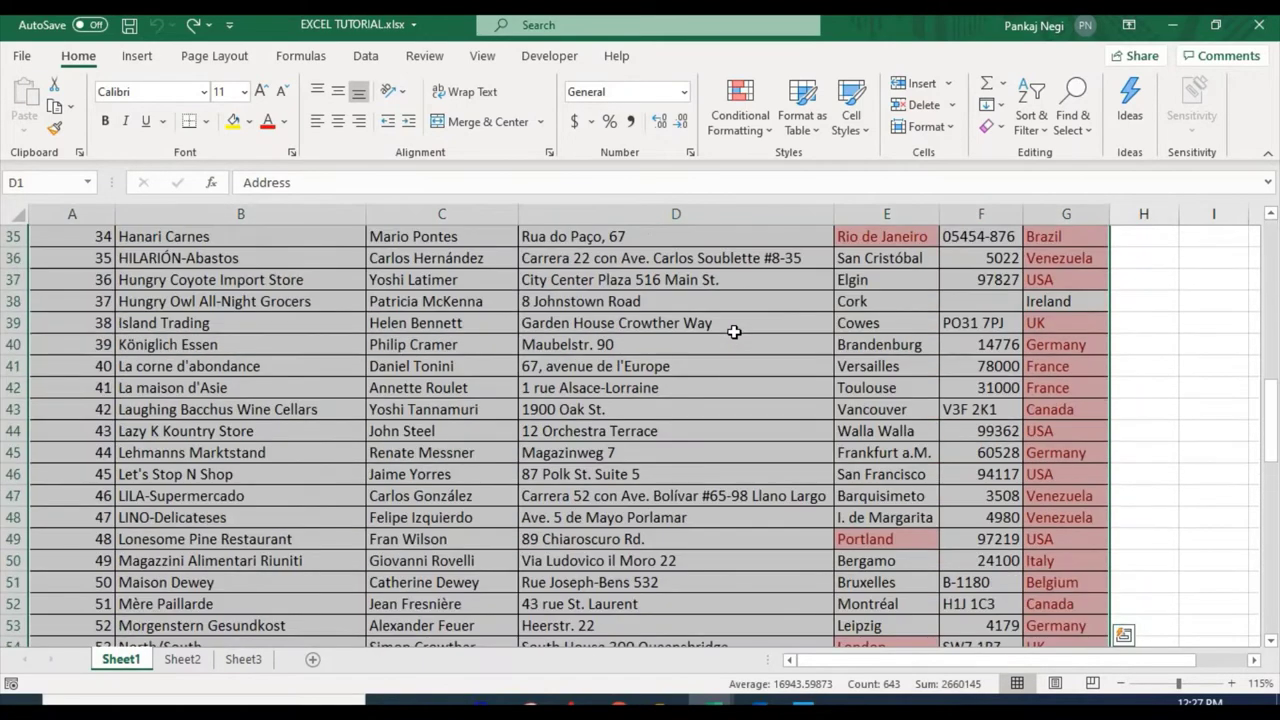
scroll(734, 332, "up", 10)
scroll(734, 332, "up", 1)
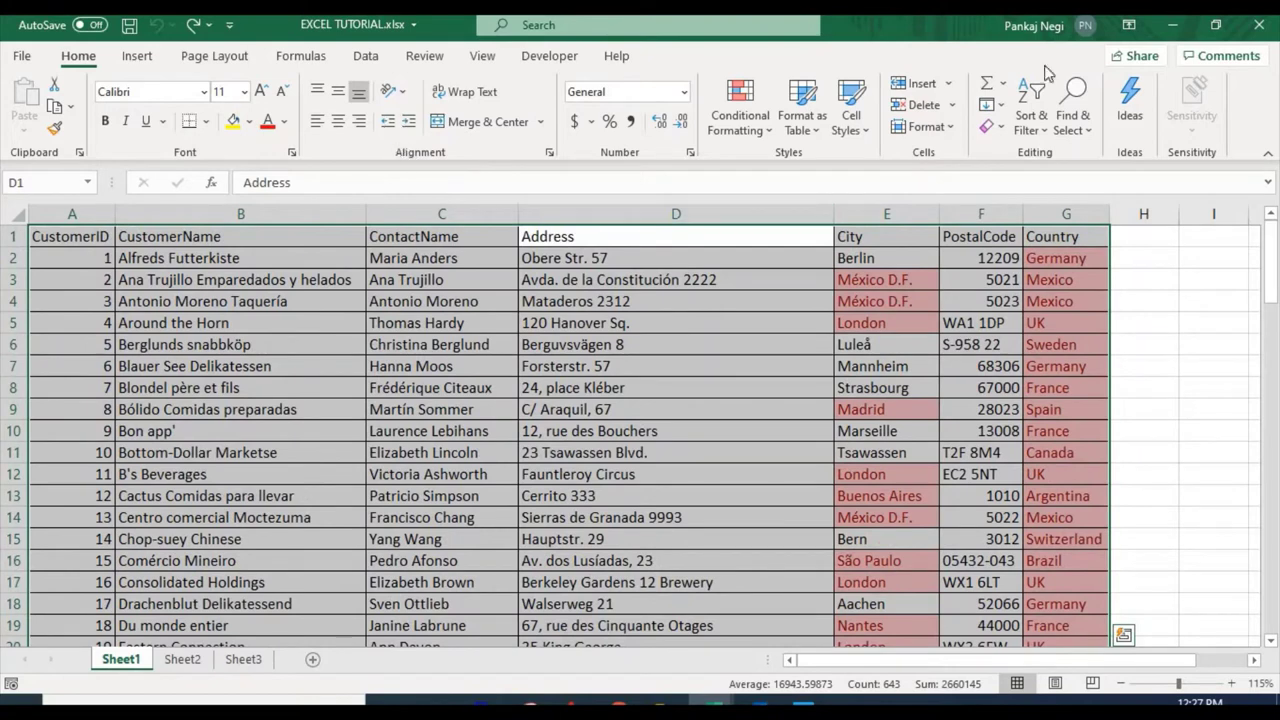
left_click(368, 58)
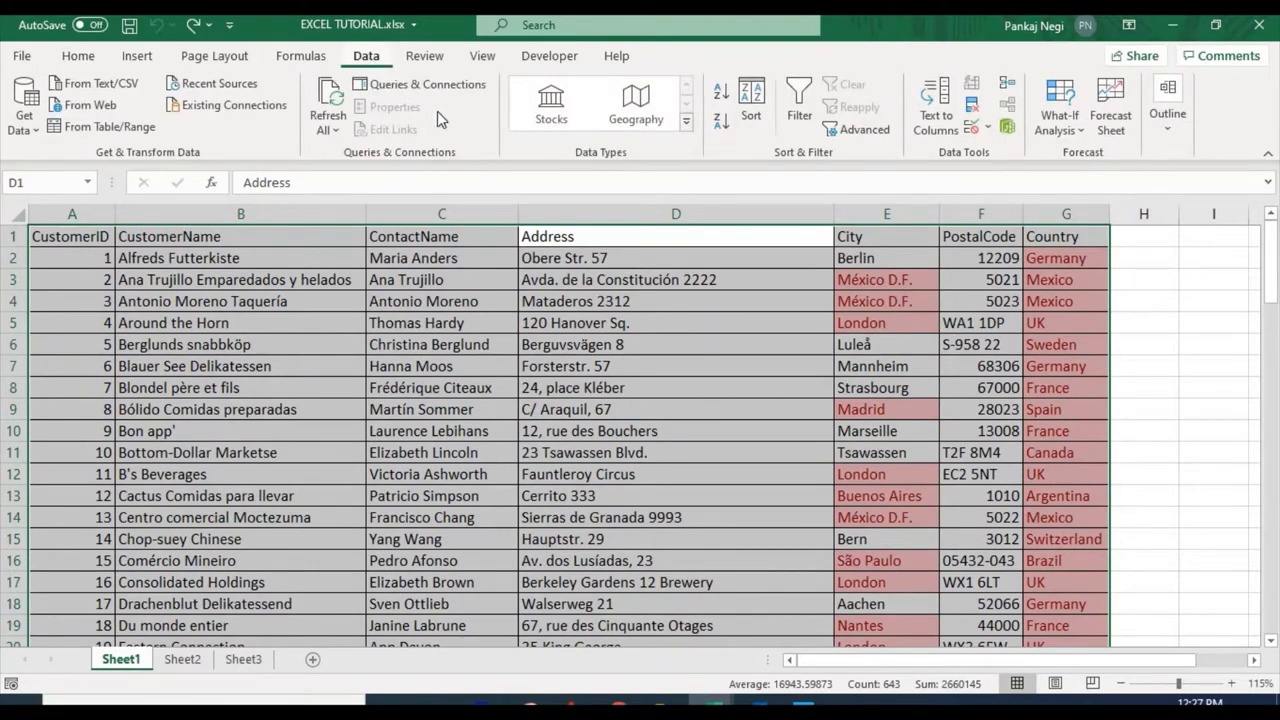
left_click(975, 113)
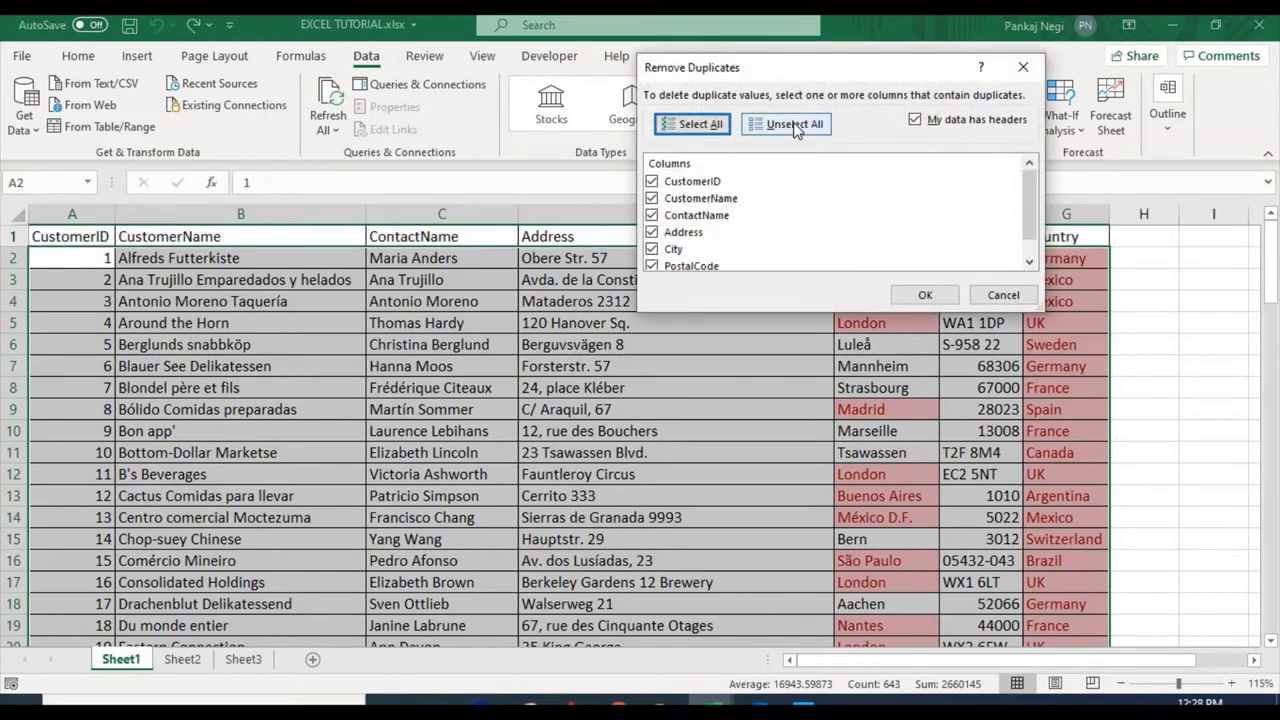
- Leave 'My data has headers' checked in the Remove Duplicates dialog
left_click(915, 121)
left_click(915, 121)
left_click(915, 121)
left_click(915, 121)
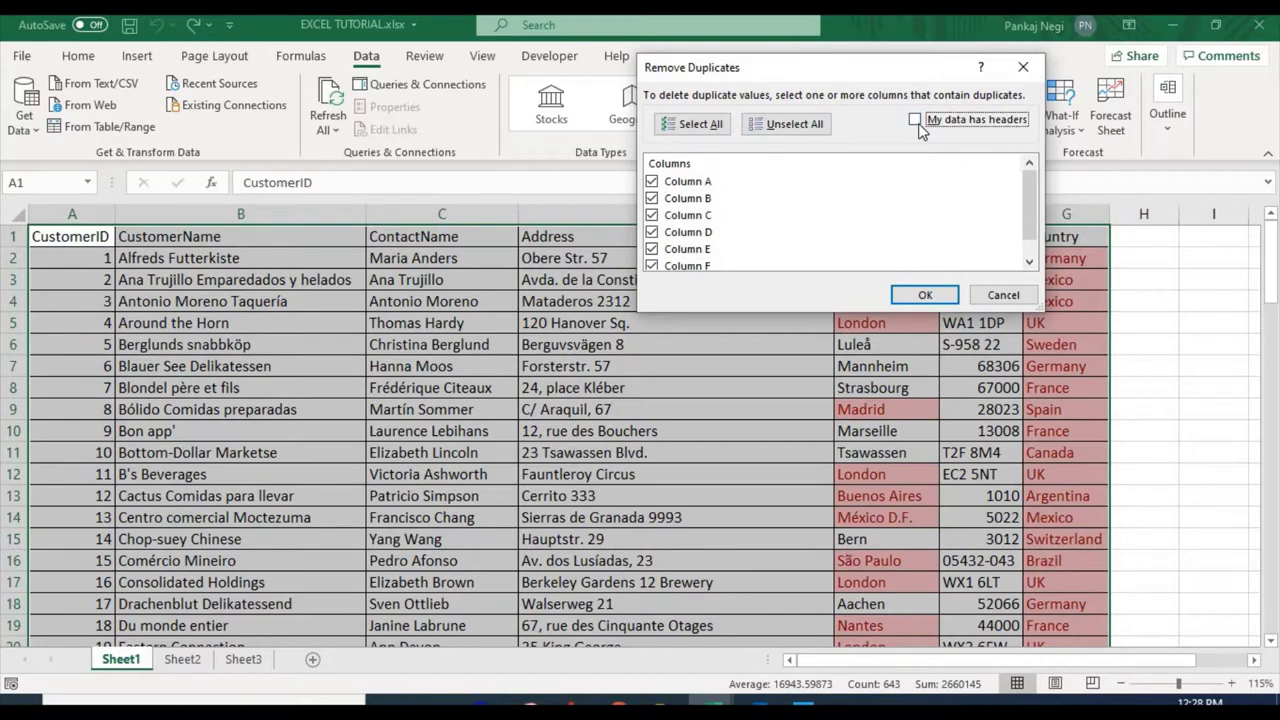
left_click(915, 121)
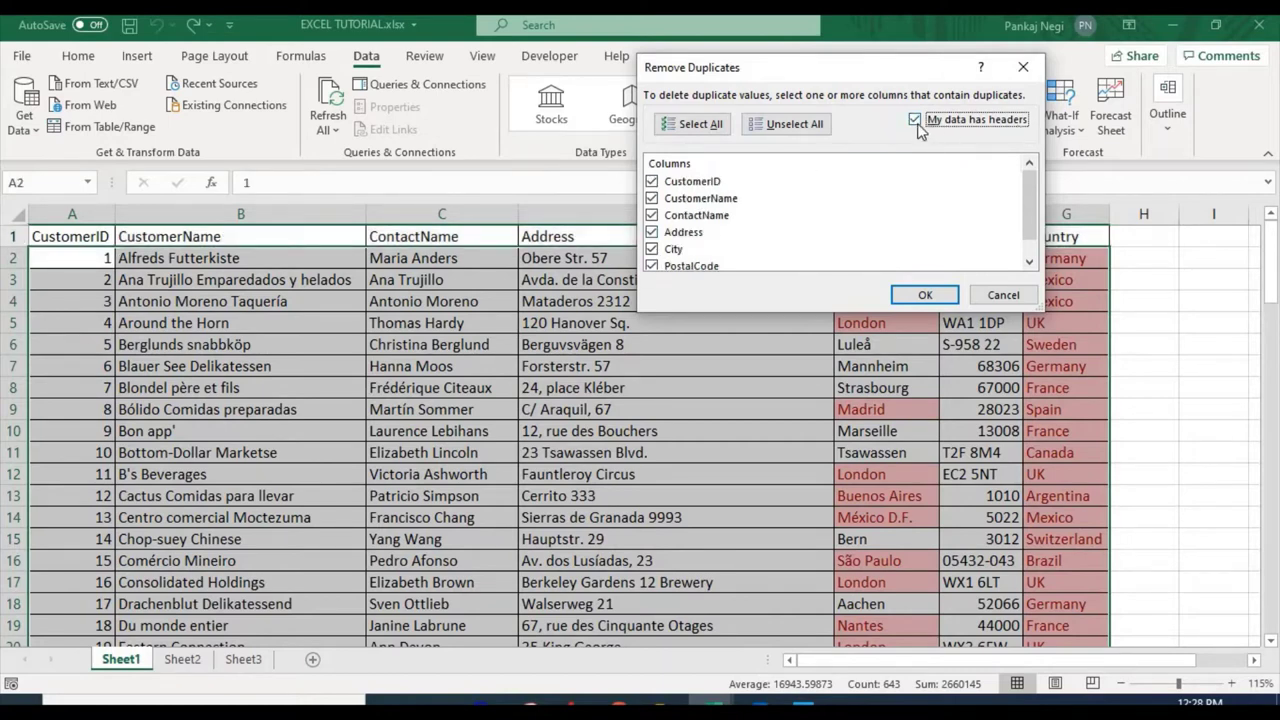
key("alt+m")
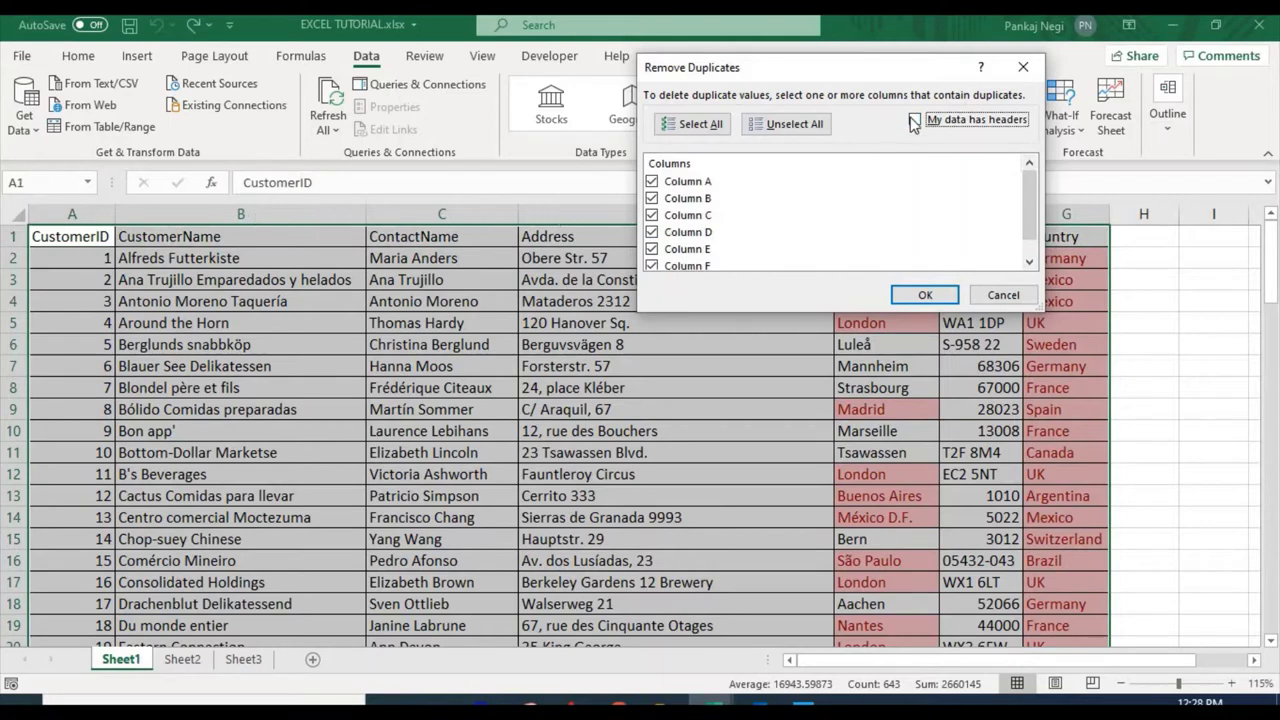
left_click(915, 121)
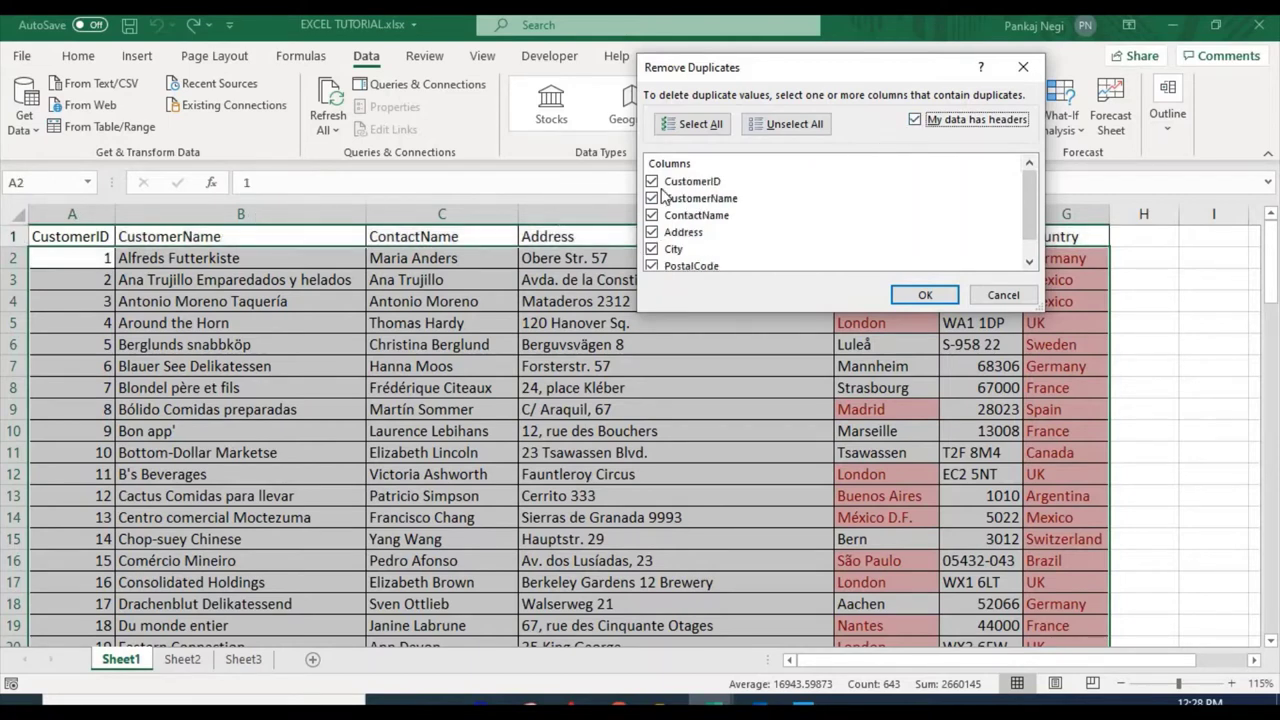
- Remove duplicates on City only: 22 removed, 69 unique values remain
left_click_drag(767, 71, 530, 77)
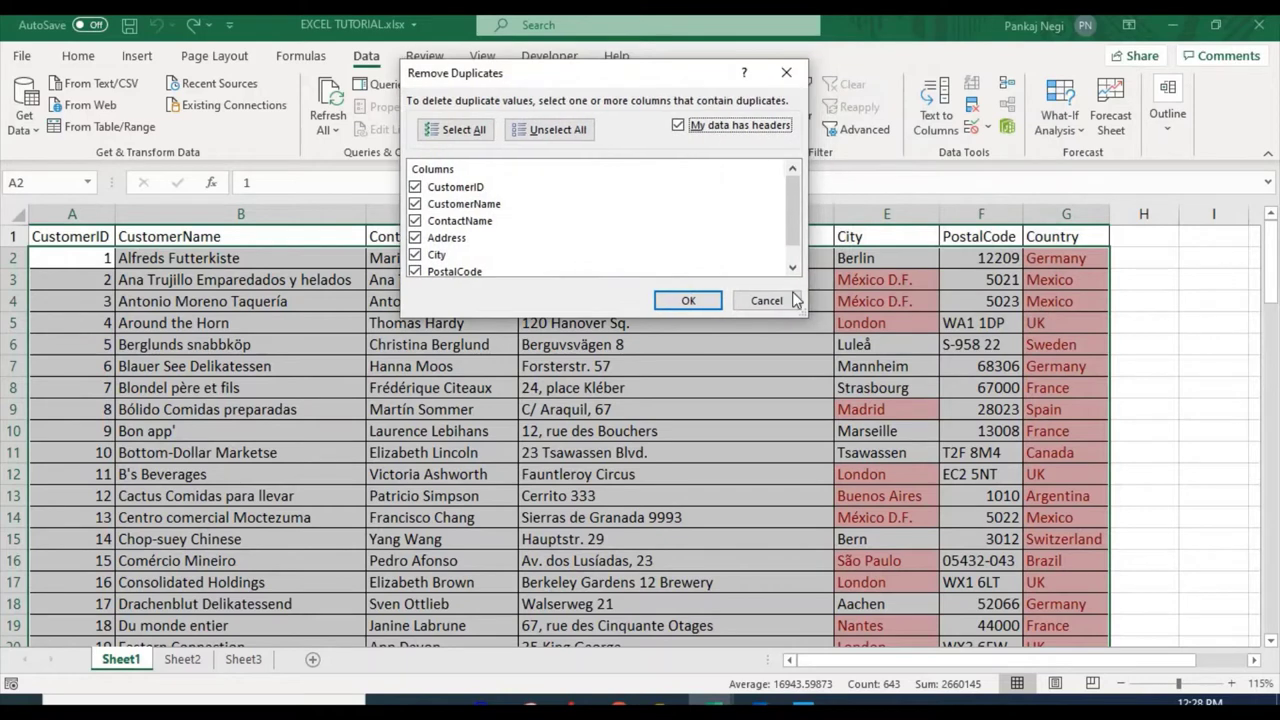
left_click(561, 137)
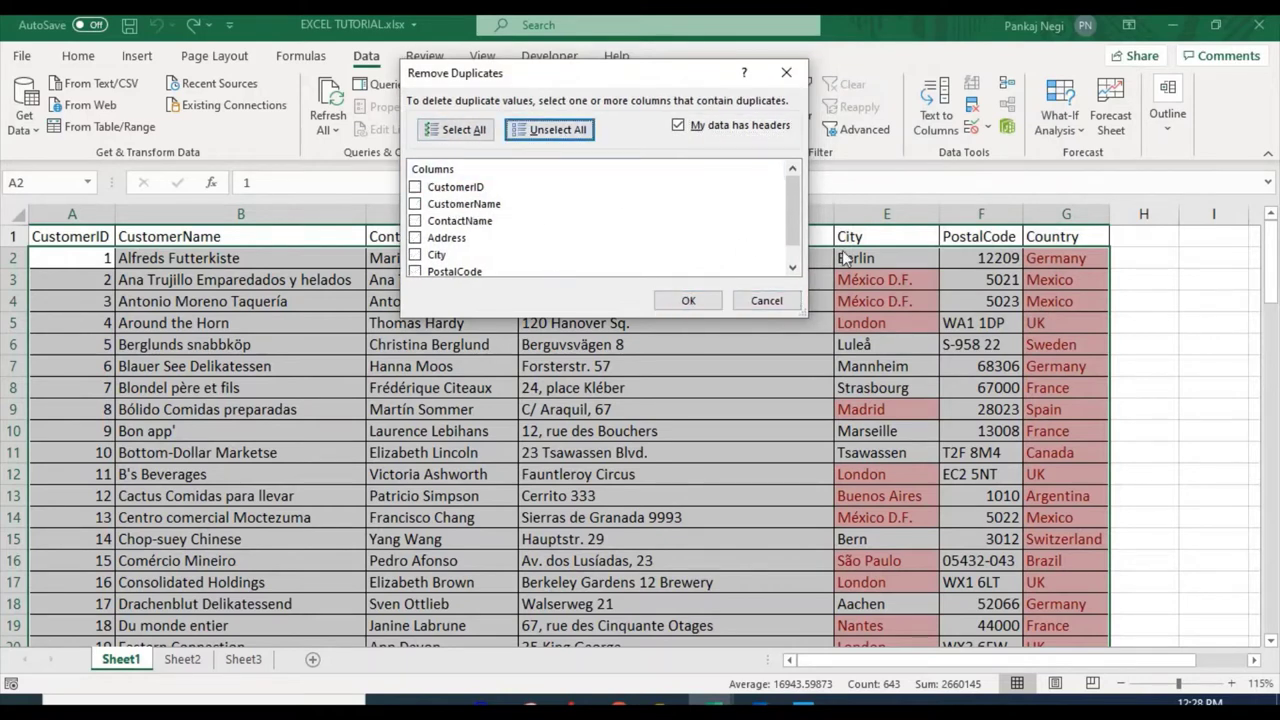
left_click(444, 257)
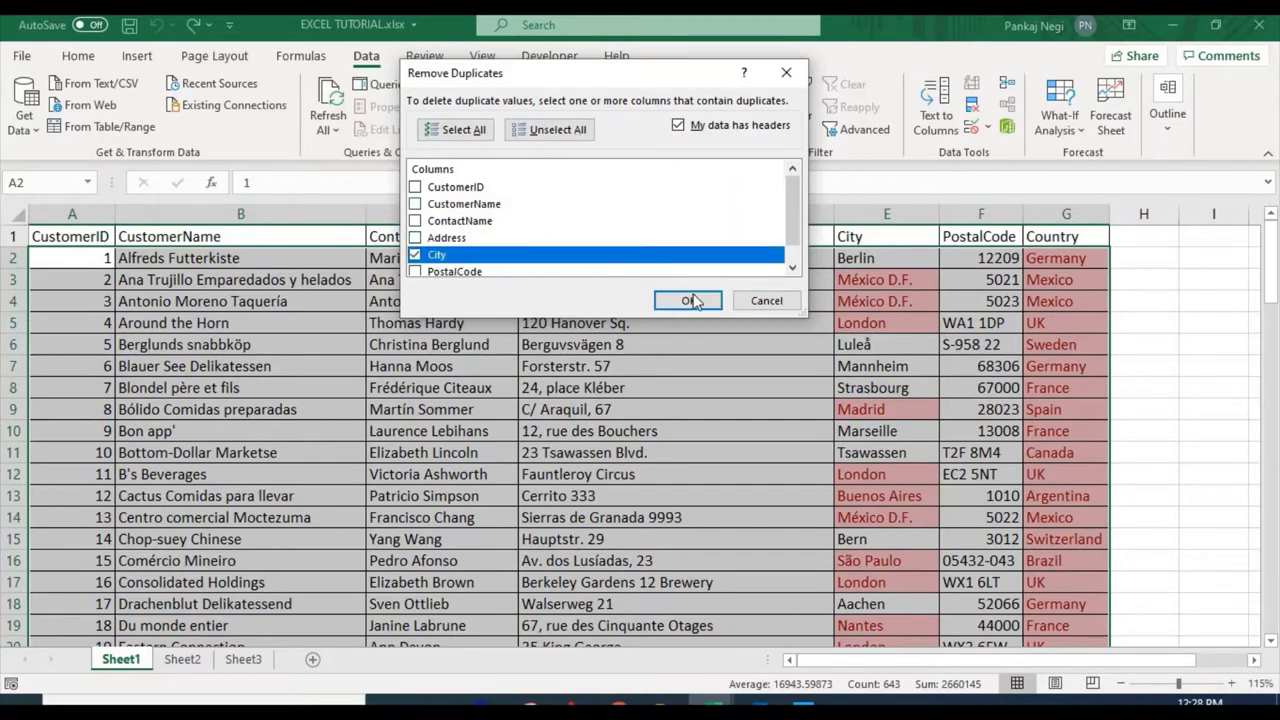
left_click(690, 301)
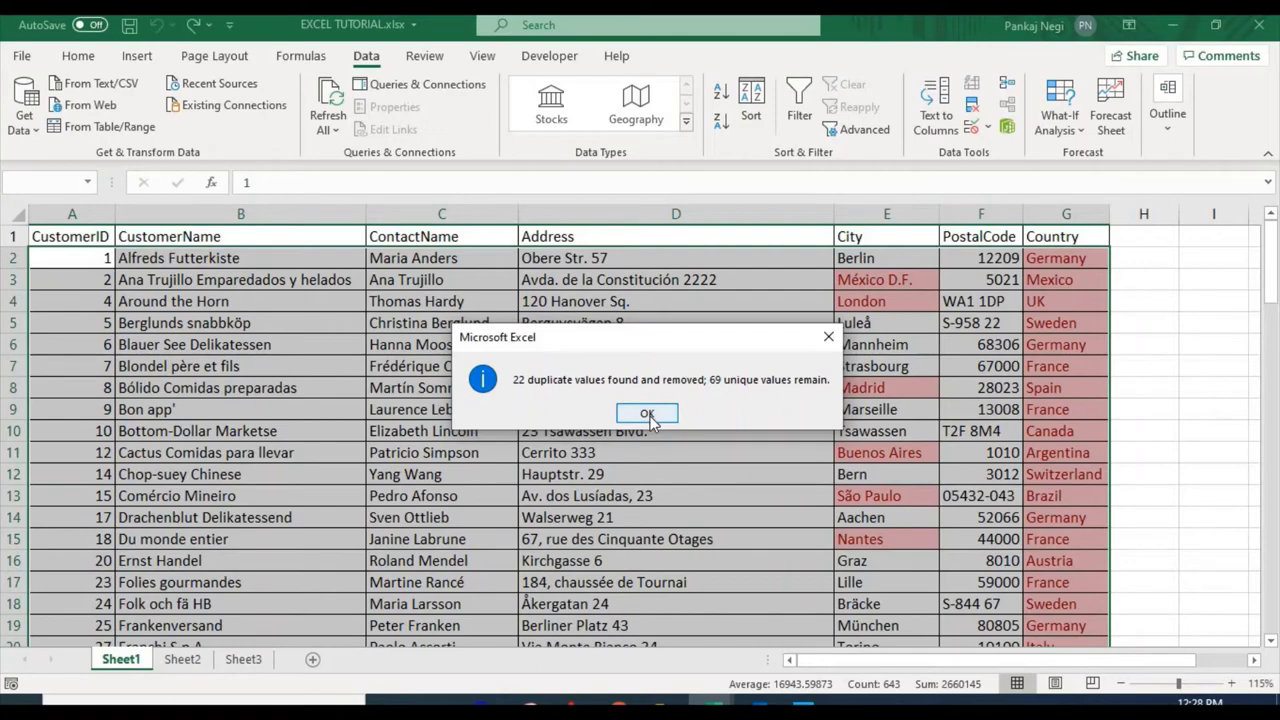
left_click(648, 414)
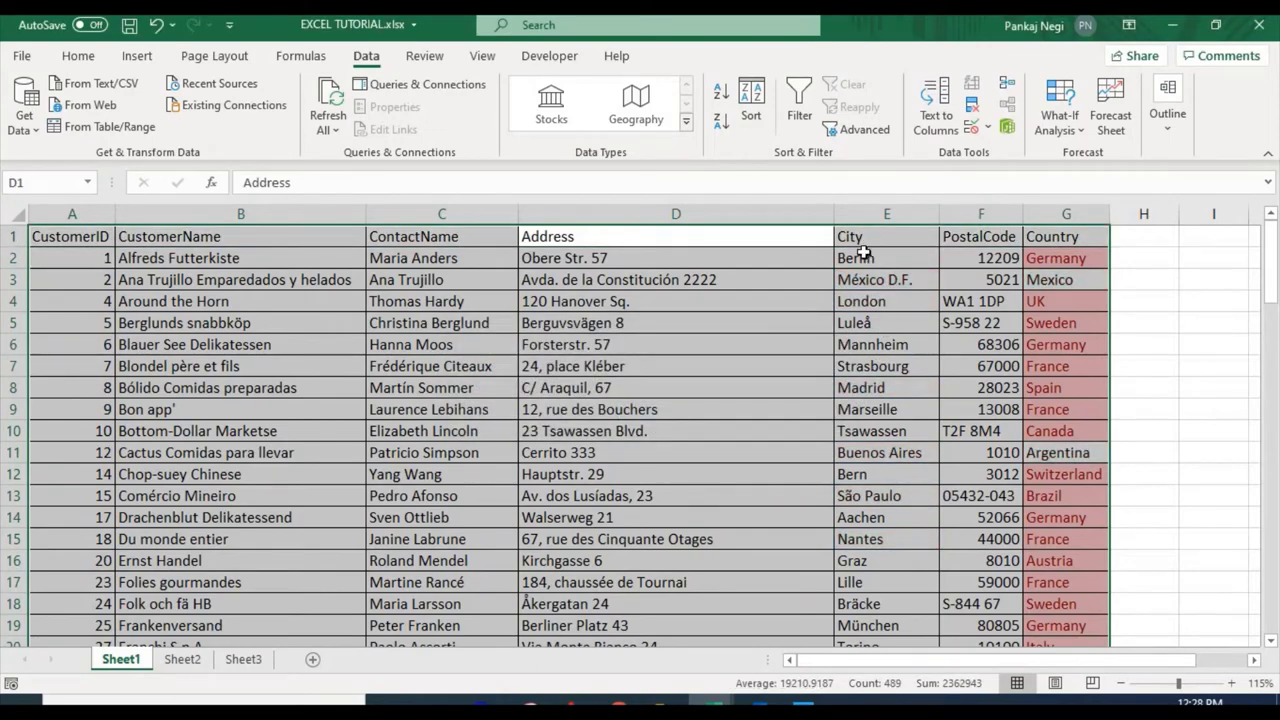
- Review the remaining deduplicated rows, which end at row 70
left_click_drag(860, 258, 870, 452)
scroll(891, 378, "down", 11)
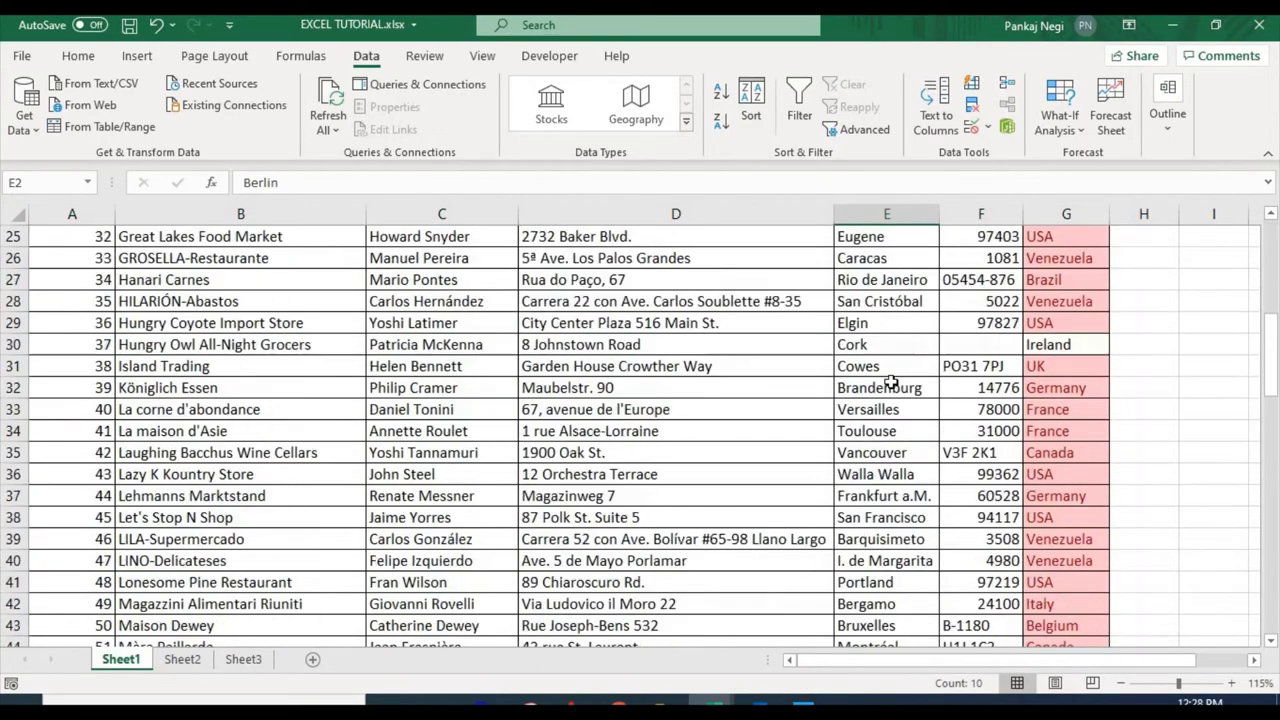
scroll(891, 378, "down", 5)
scroll(886, 386, "down", 5)
scroll(886, 386, "down", 2)
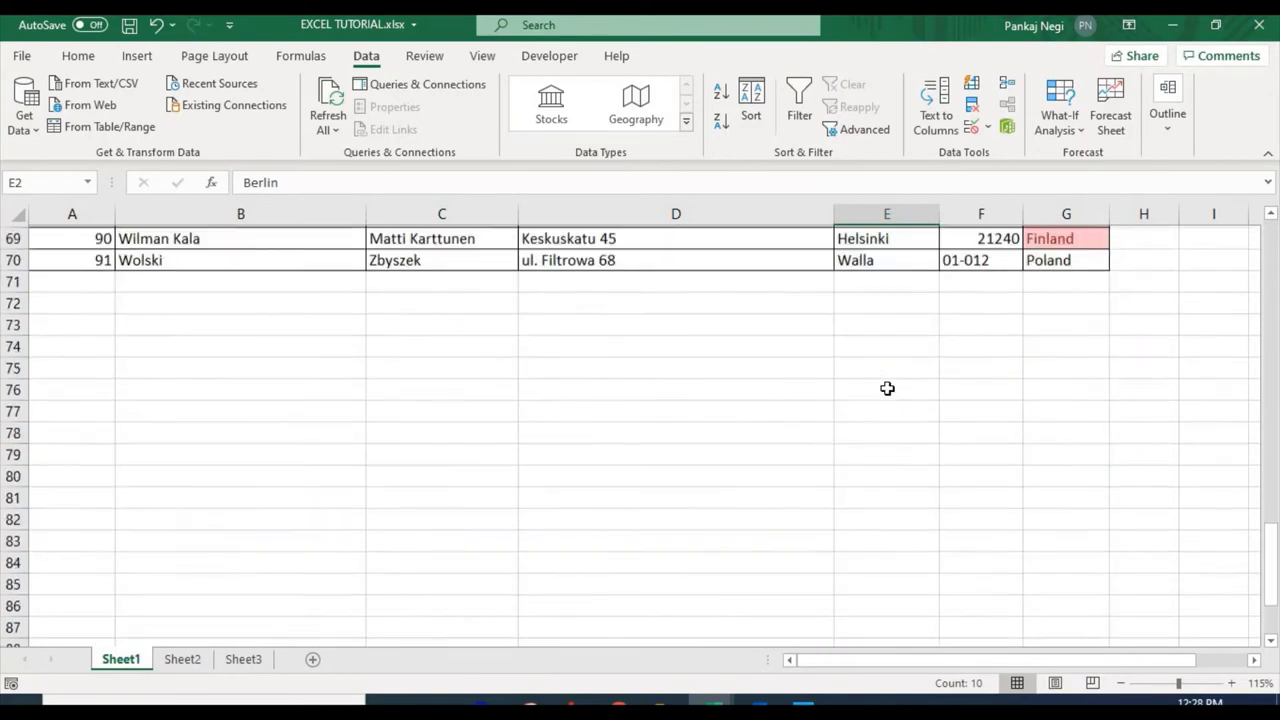
scroll(888, 388, "up", 14)
scroll(888, 388, "up", 9)
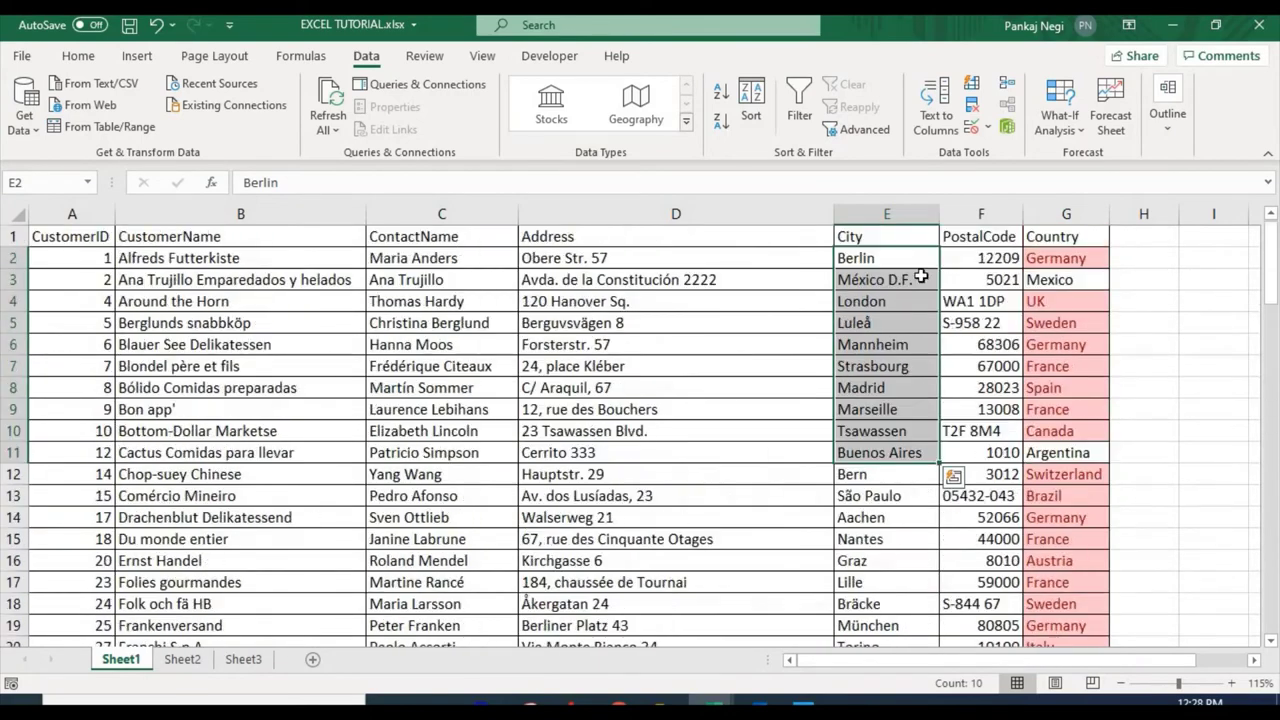
- Add filter arrows from header cell G1 and select the whole table
left_click(1069, 262)
left_click(1050, 238)
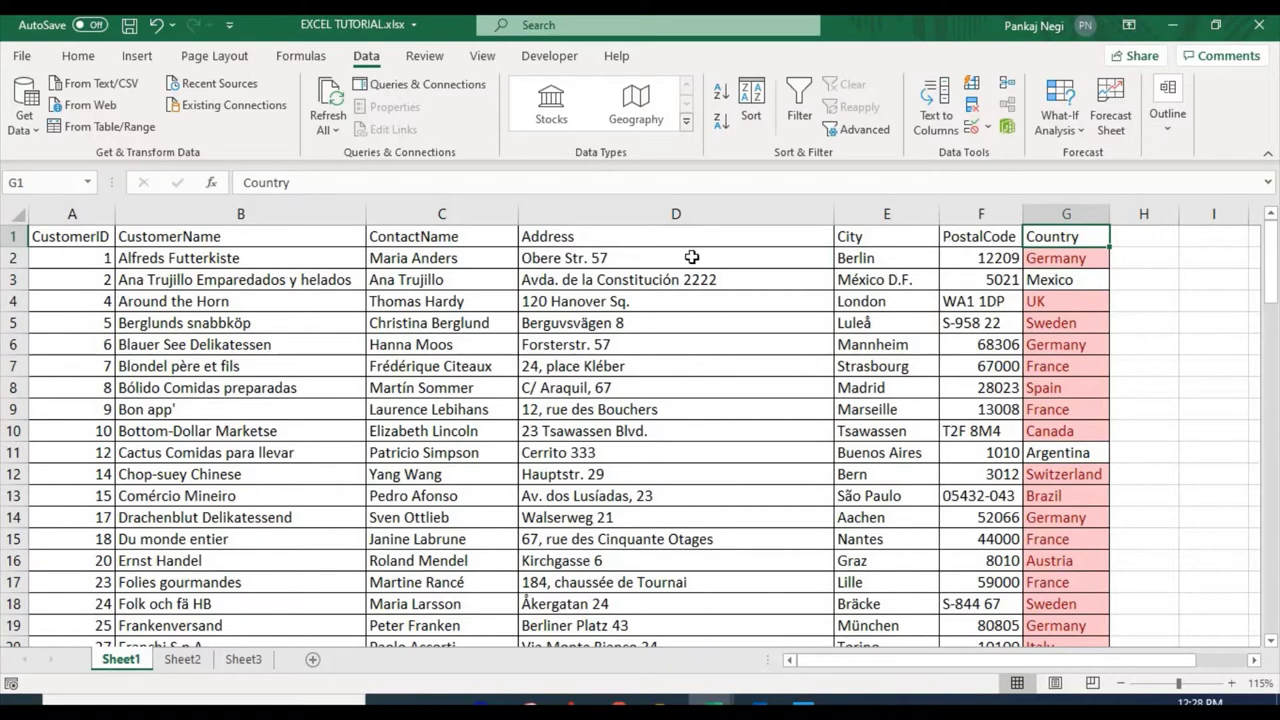
key("ctrl+shift+l")
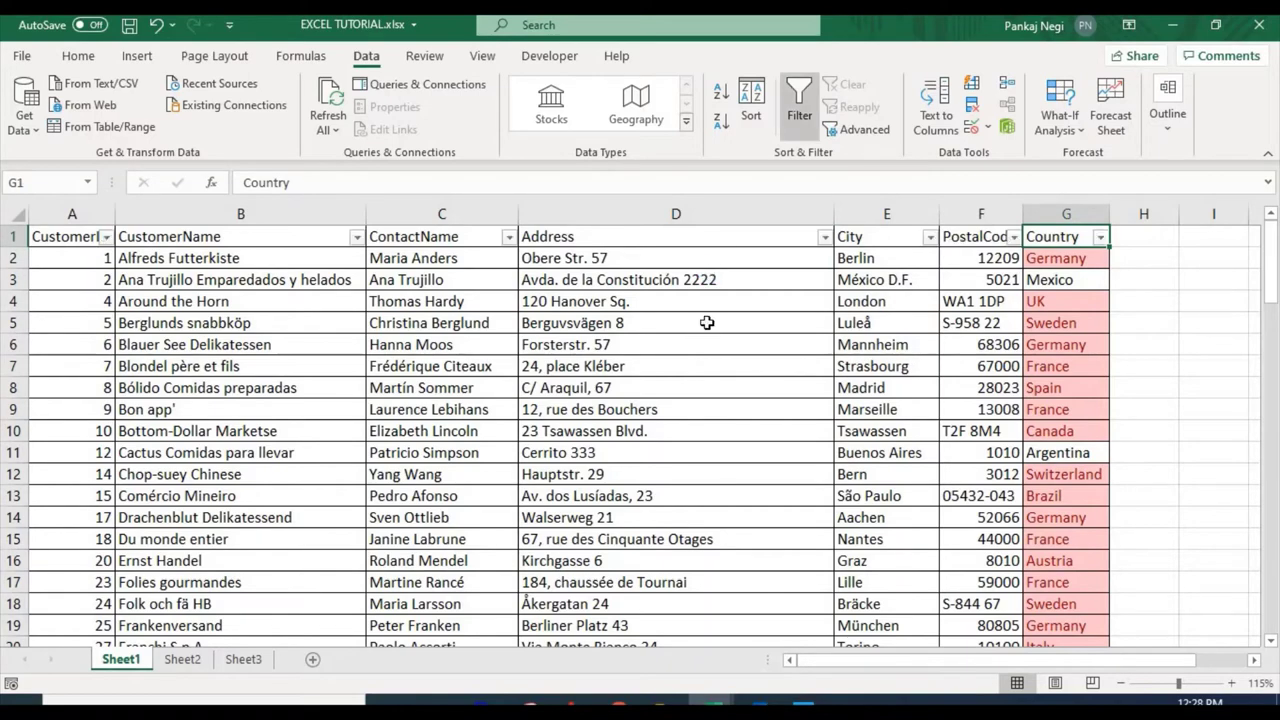
key("ctrl+shift+Down")
key("ctrl+shift+Left")
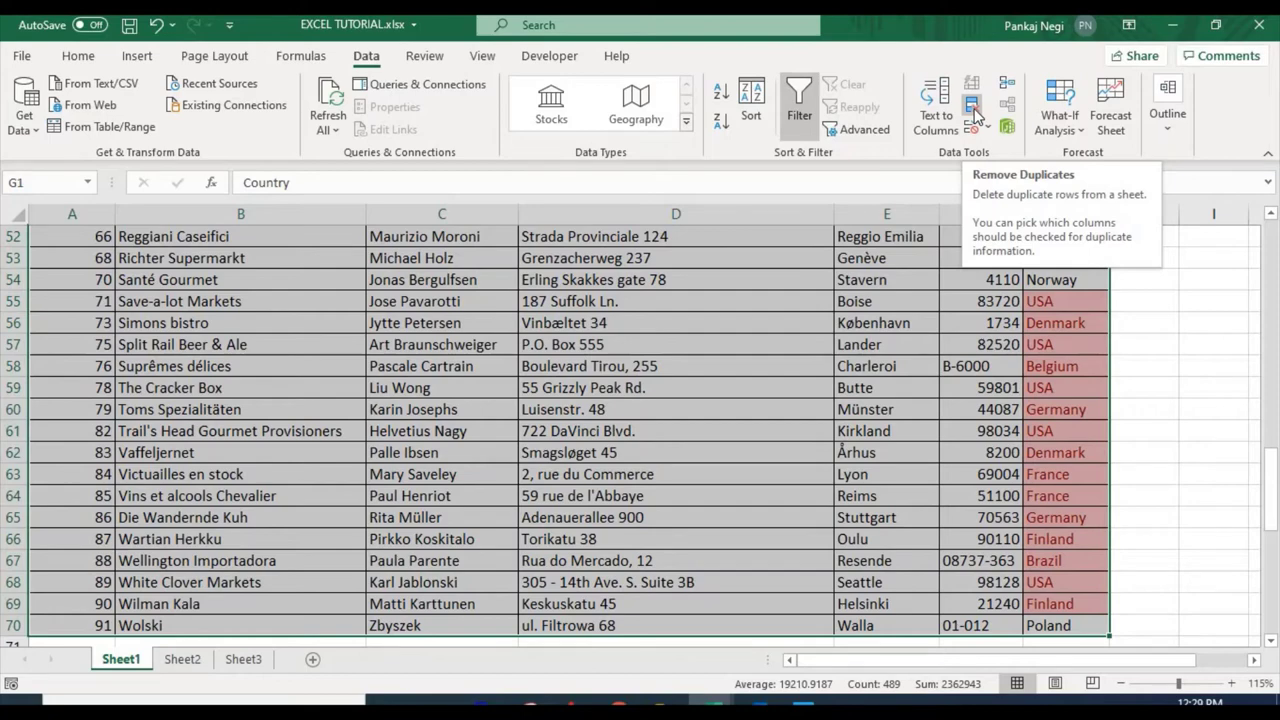
- Remove duplicates on Country only, deleting 48 rows and leaving 21 customers
left_click(975, 115)
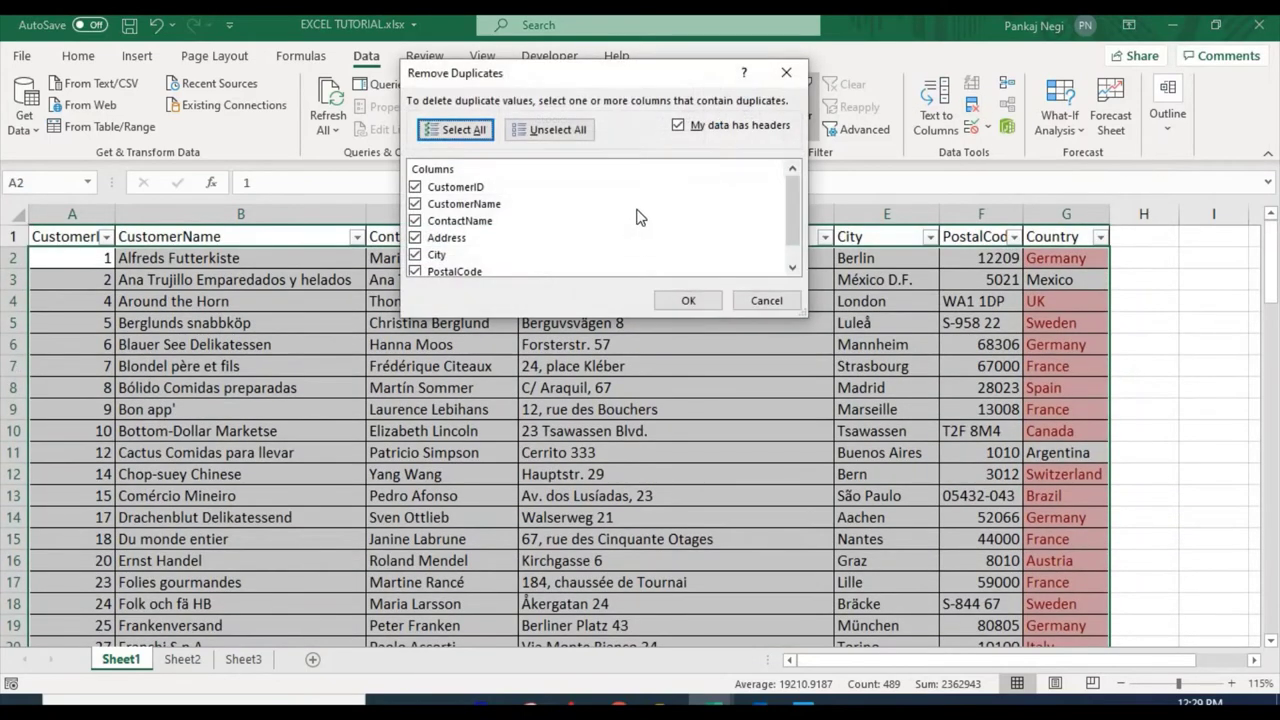
left_click(563, 140)
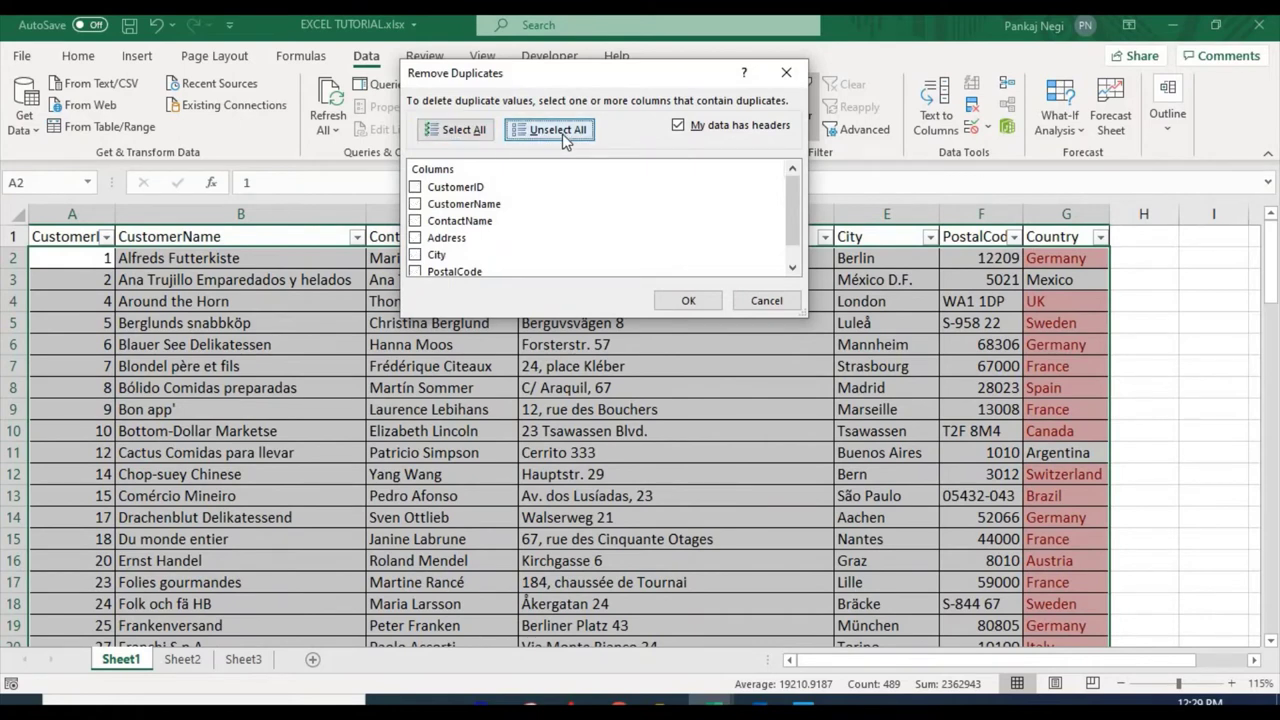
scroll(450, 260, "down", 1)
left_click(418, 268)
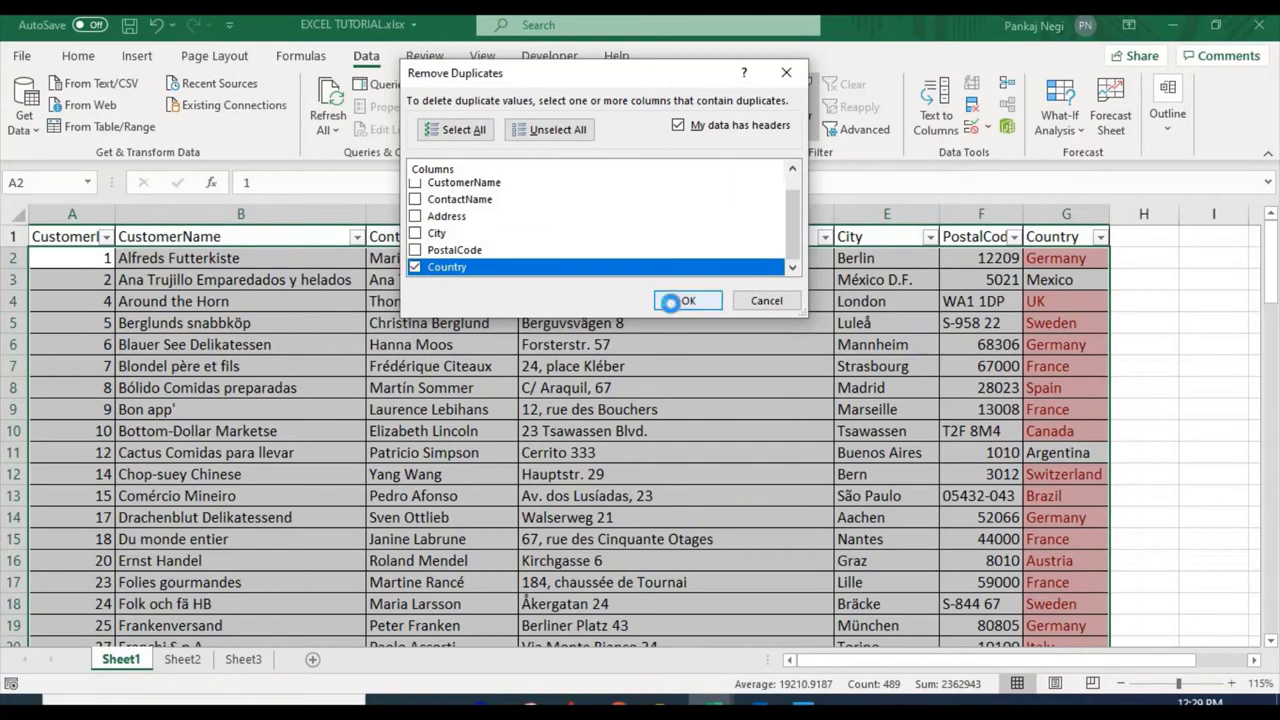
left_click(667, 305)
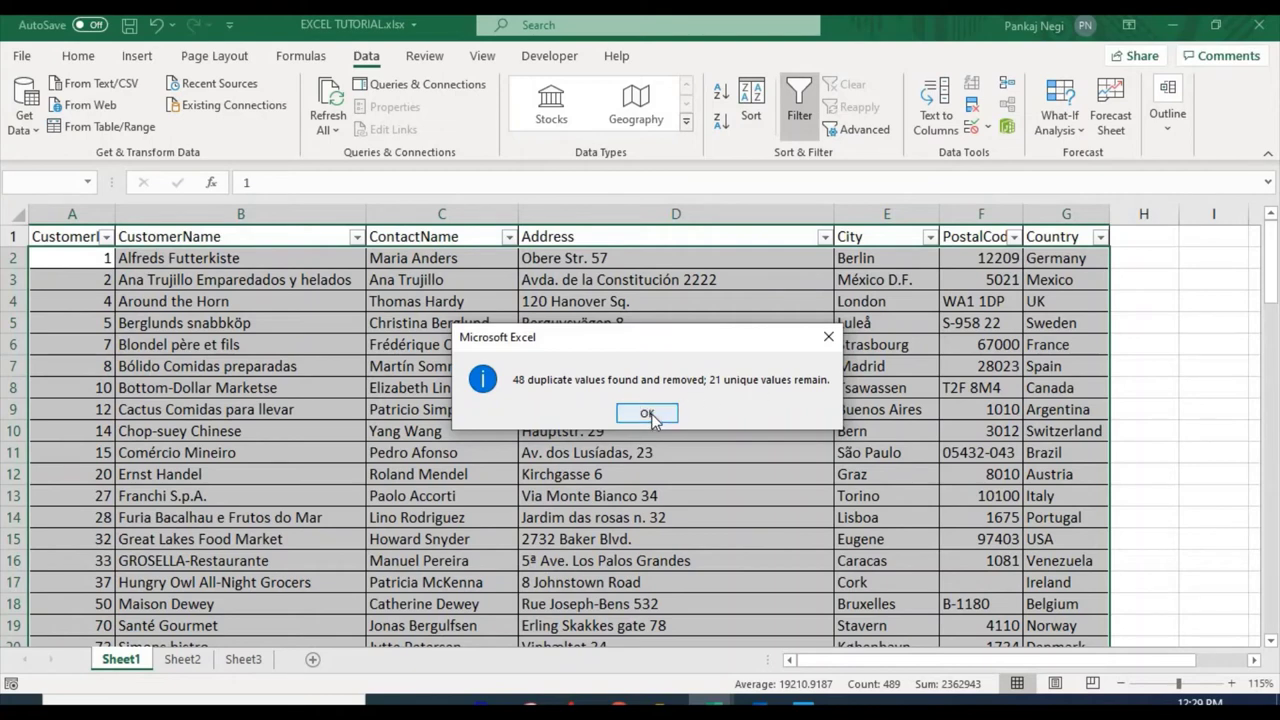
- Dismiss the 48-duplicates report and turn the table filters off
key("Return")
left_click(880, 409)
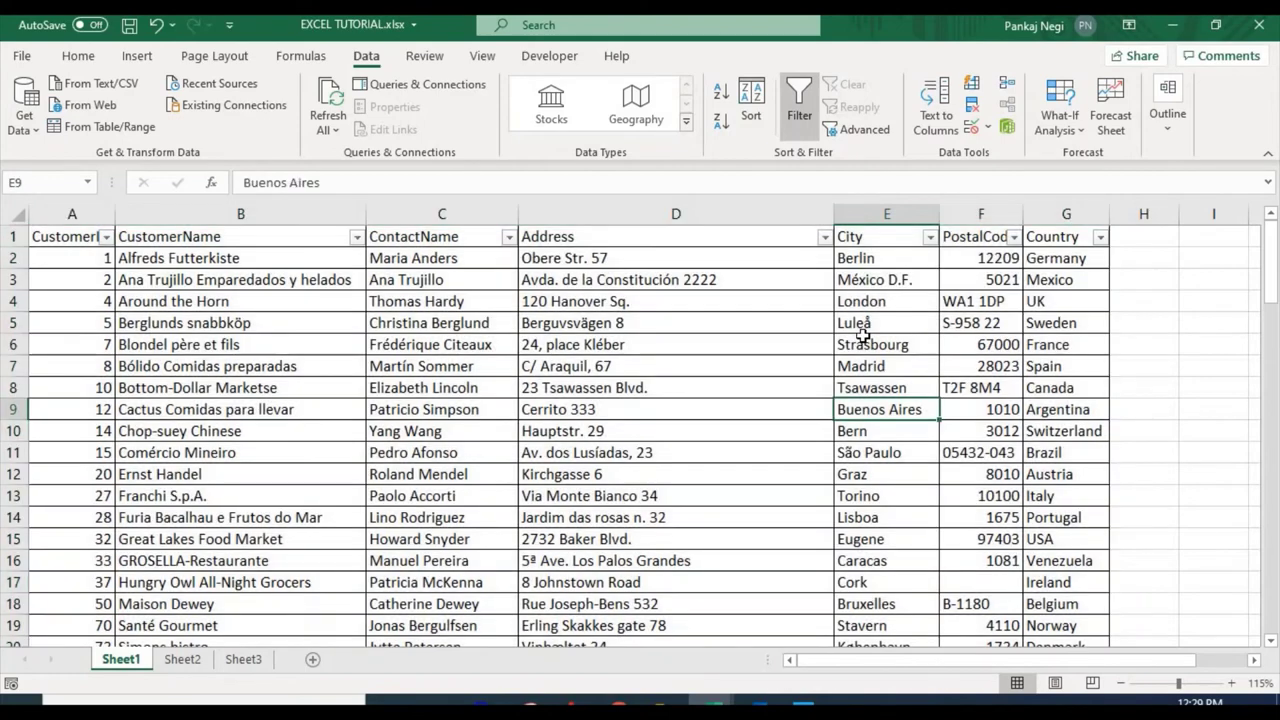
key("ctrl+shift+l")
scroll(960, 560, "down", 1)
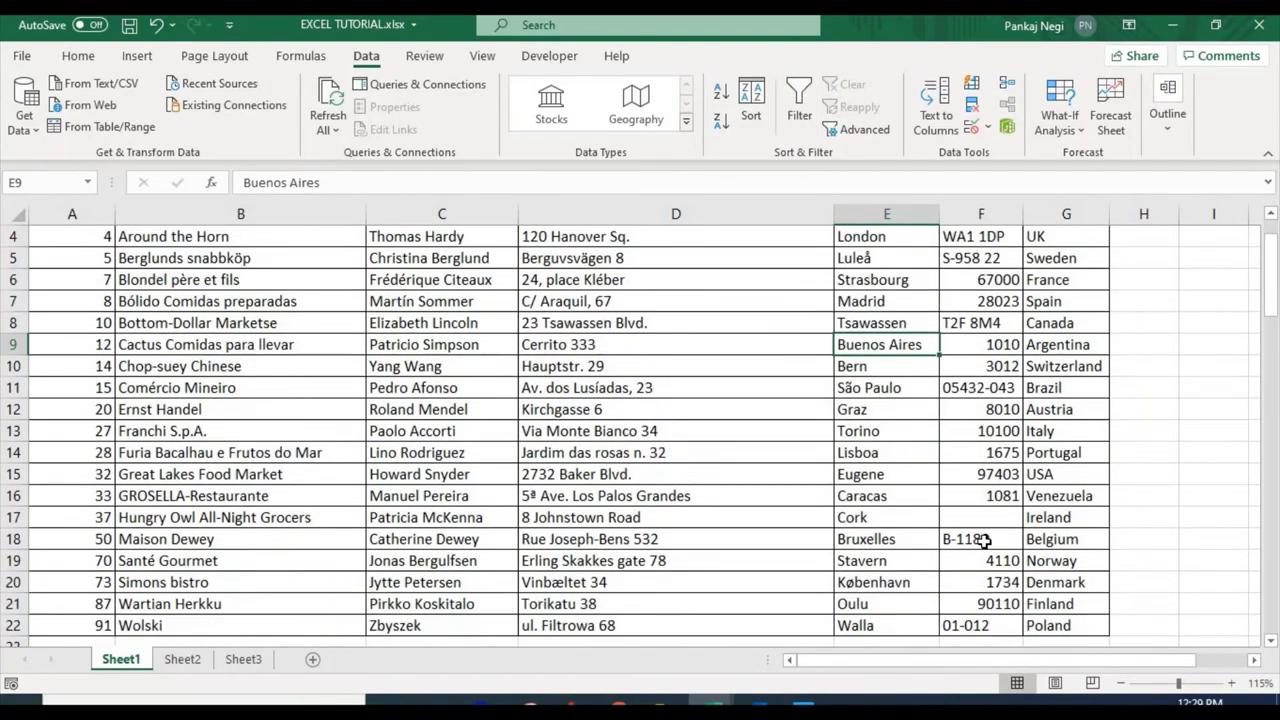
scroll(980, 537, "down", 5)
scroll(990, 540, "up", 6)
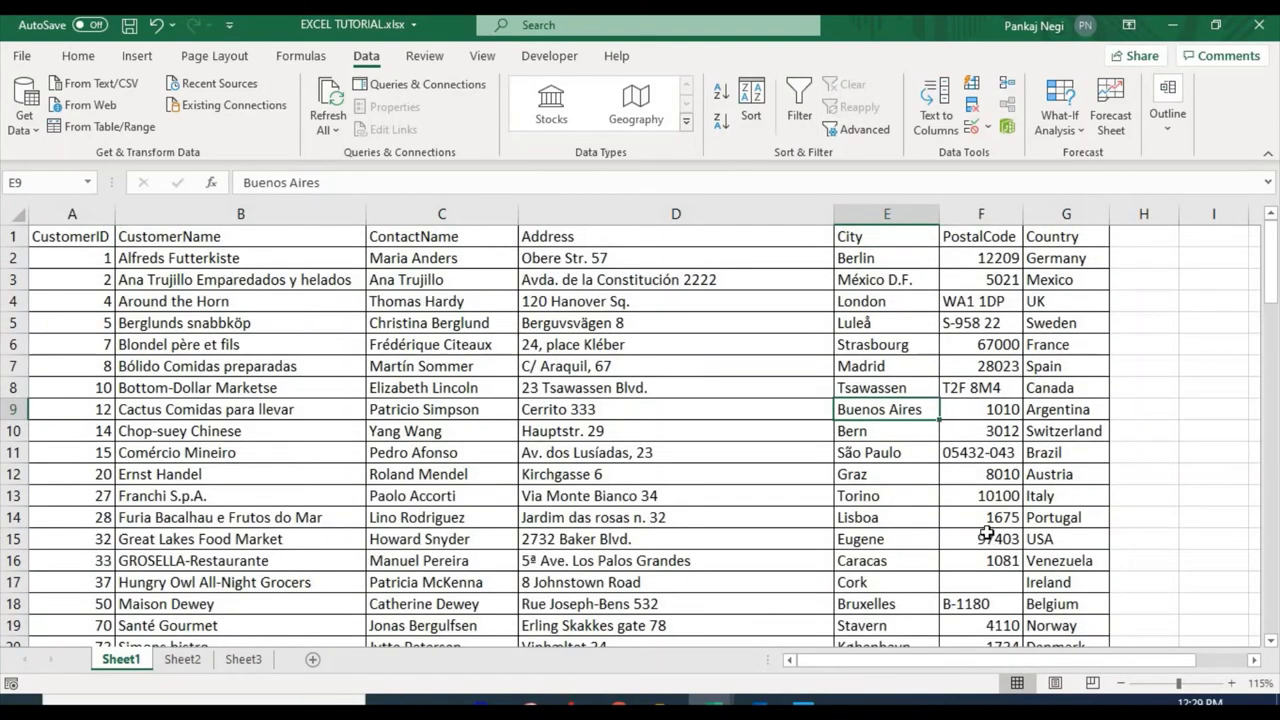
- Undo the Country-based removal to restore all 69 customers with countries highlighted
key("ctrl+shift+l")
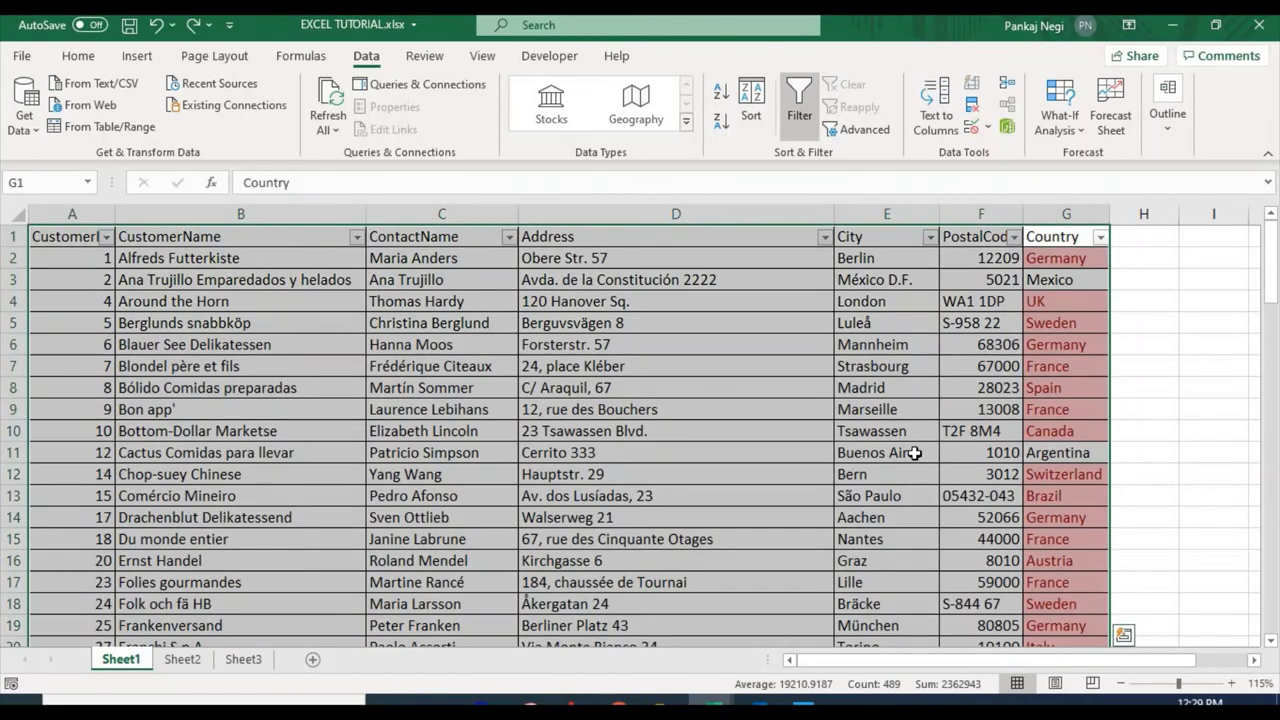
key("ctrl+shift+l")
key("ctrl+shift+l")
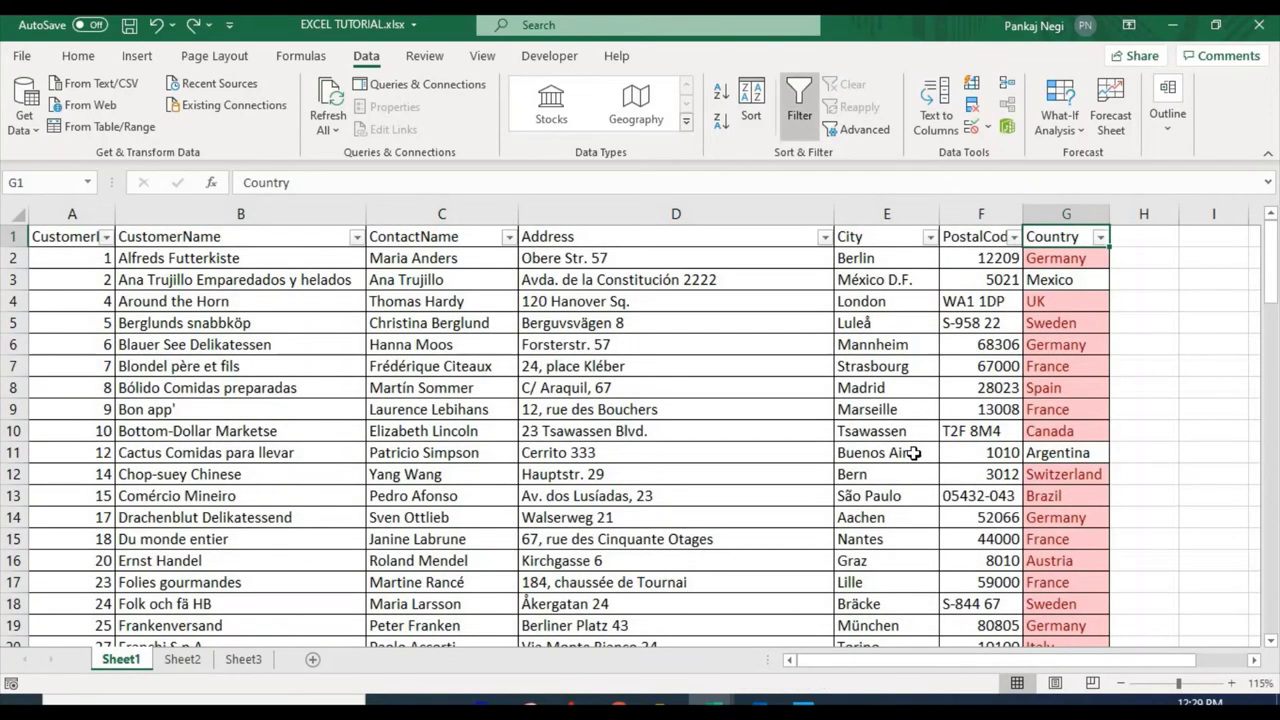
key("ctrl+shift+l")
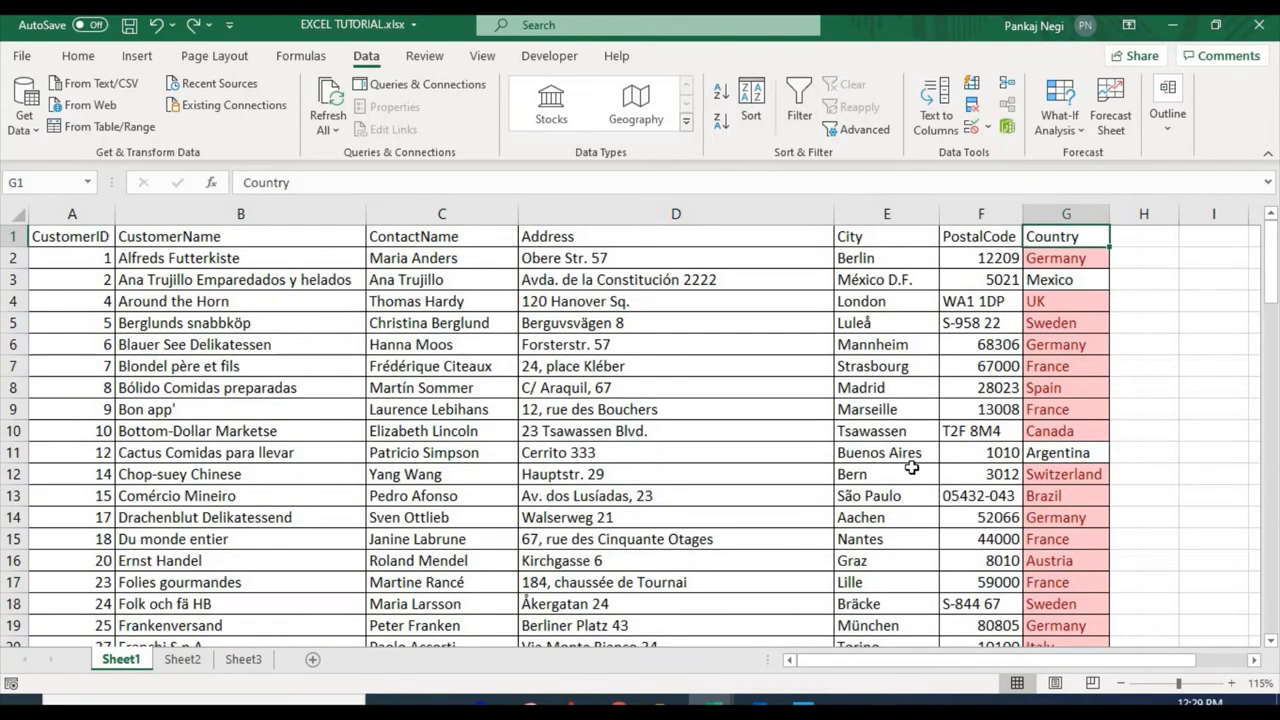